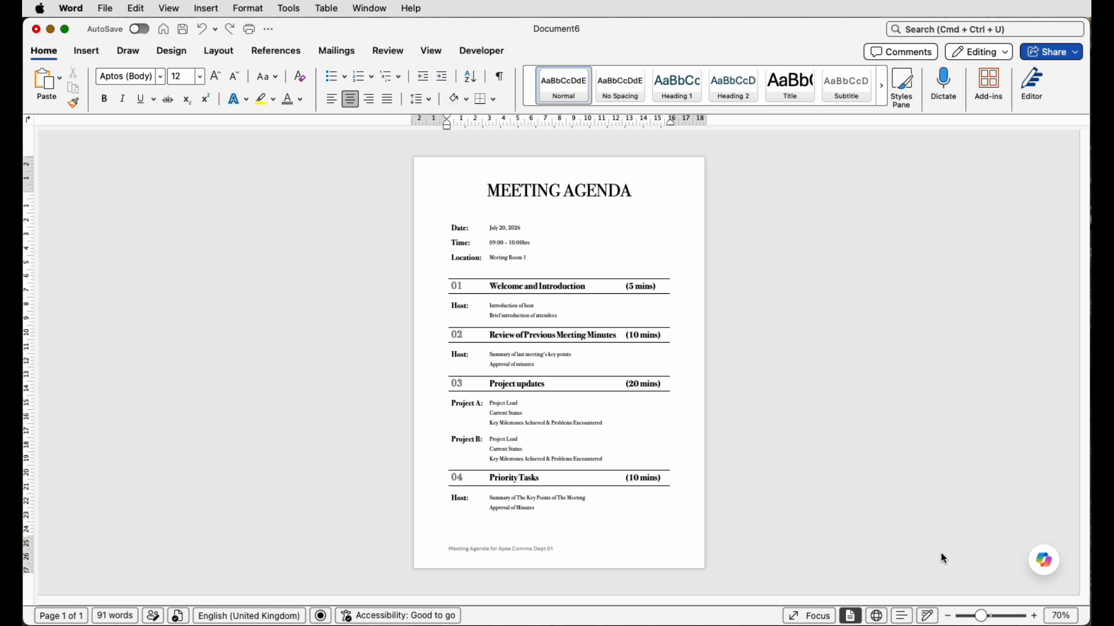
- Create a new blank document, leave an empty first line, and insert a table with 2 columns and 23 rows
key(super+n)
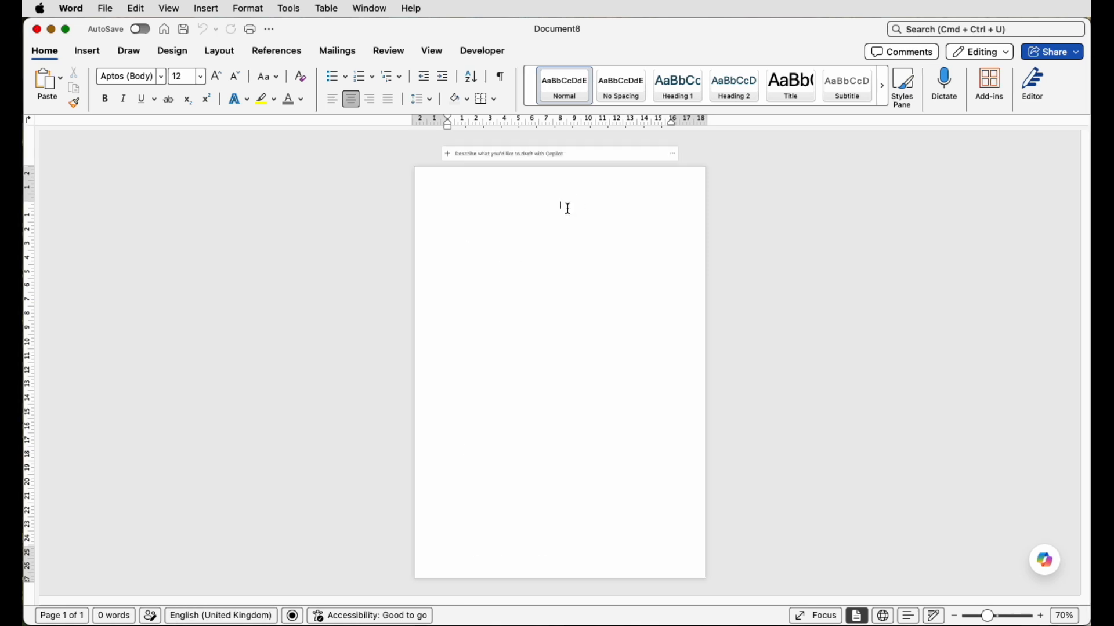
key(Return)
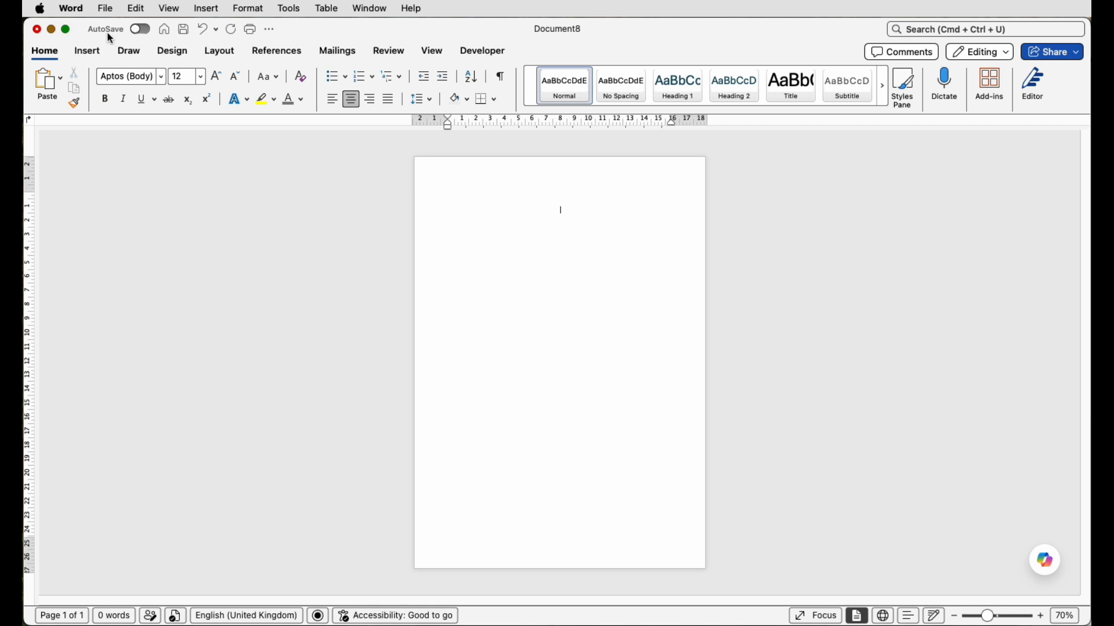
click(88, 51)
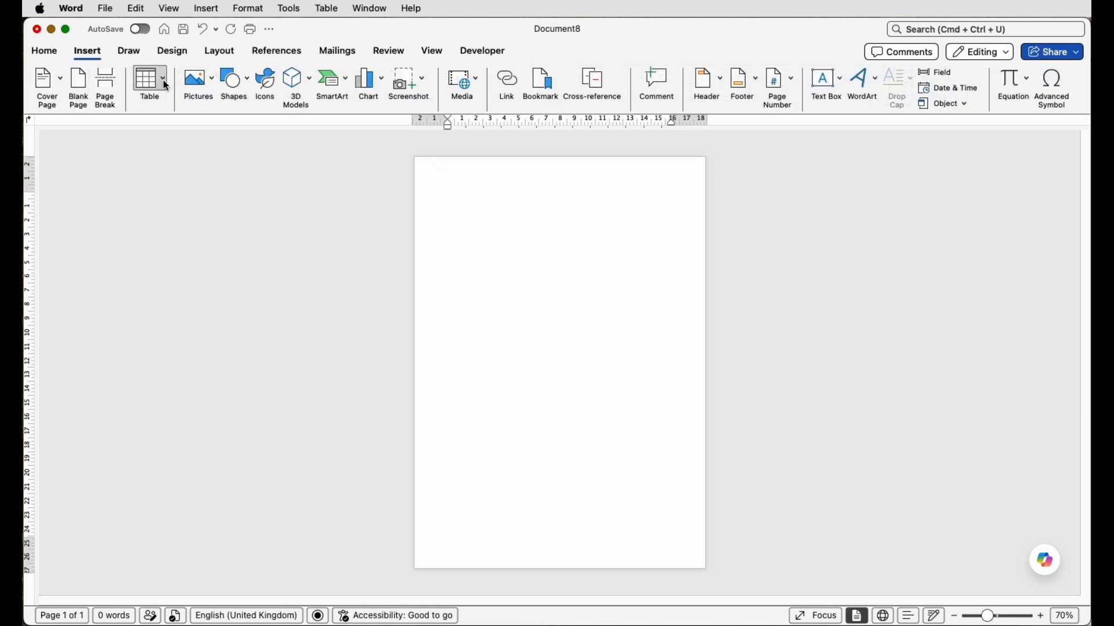
click(148, 83)
click(189, 256)
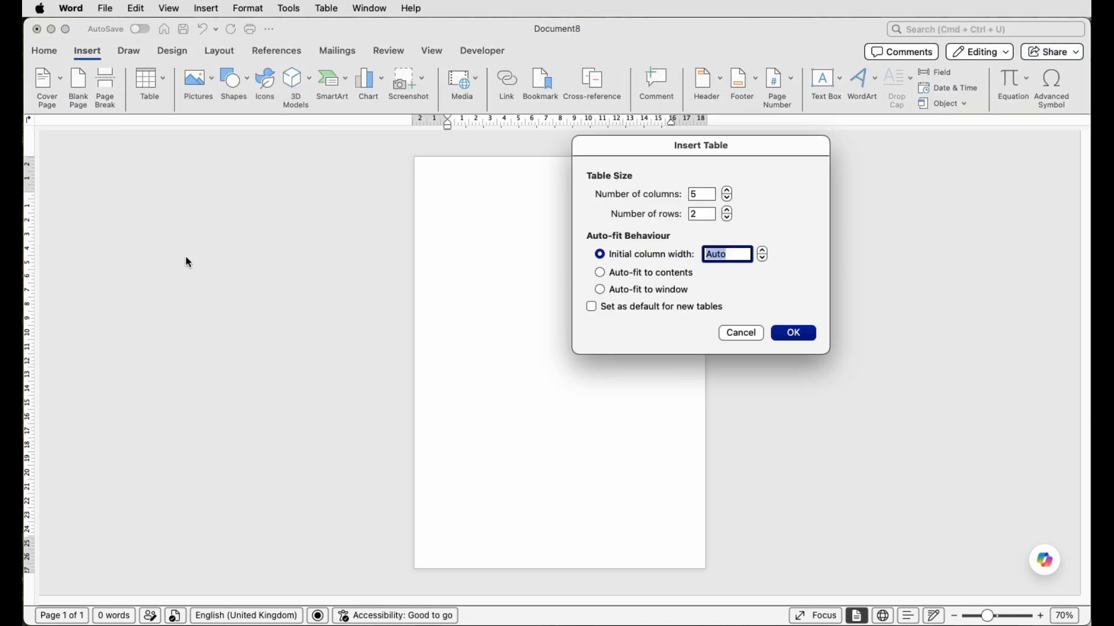
drag(700, 195, 689, 196)
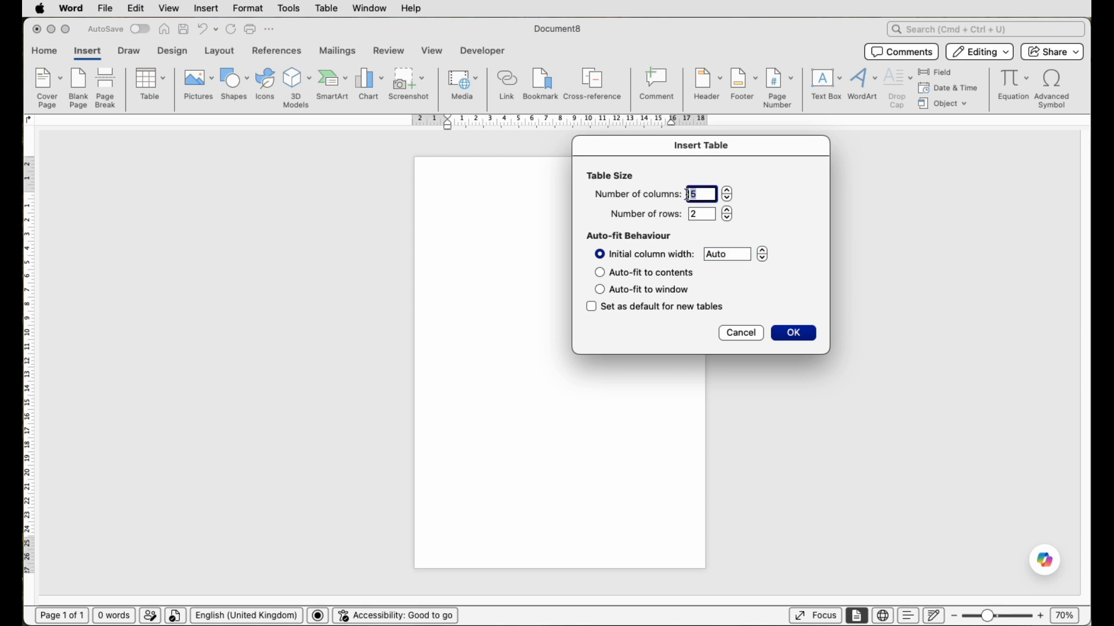
text(2)
click(709, 214)
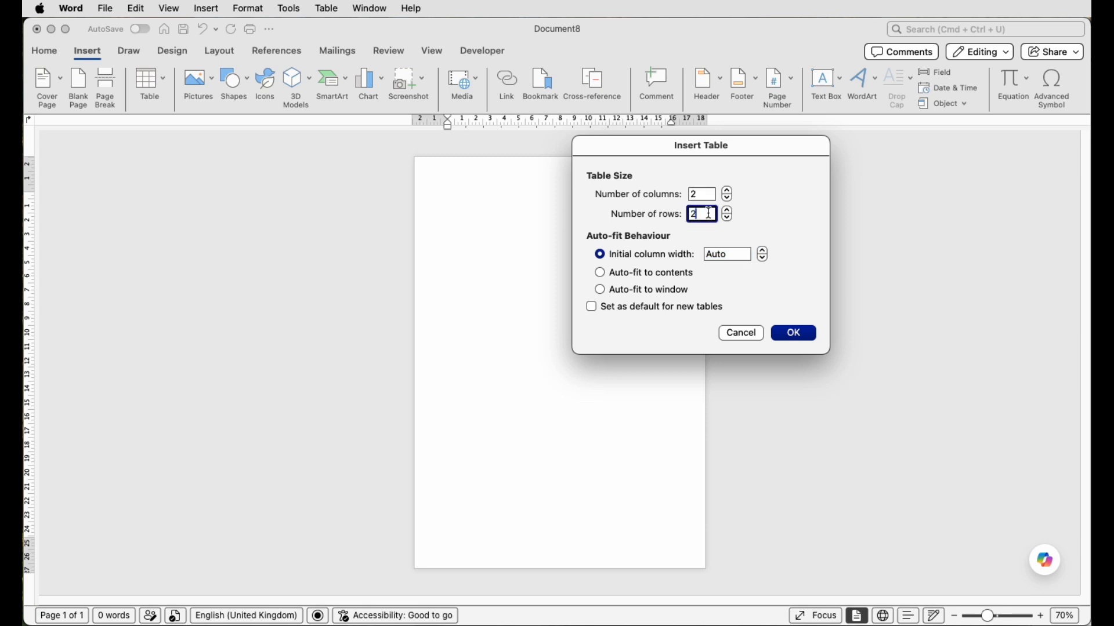
text(23)
click(794, 337)
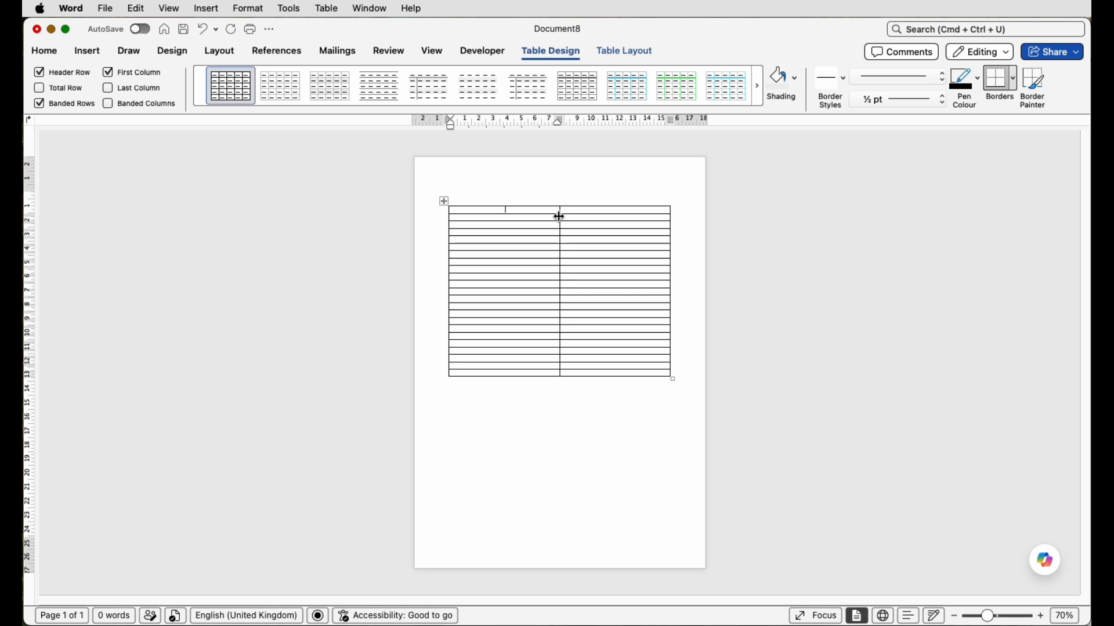
- Narrow the table's first column to about 2.7 cm and enter "Date" in its first cell
drag(560, 217, 487, 219)
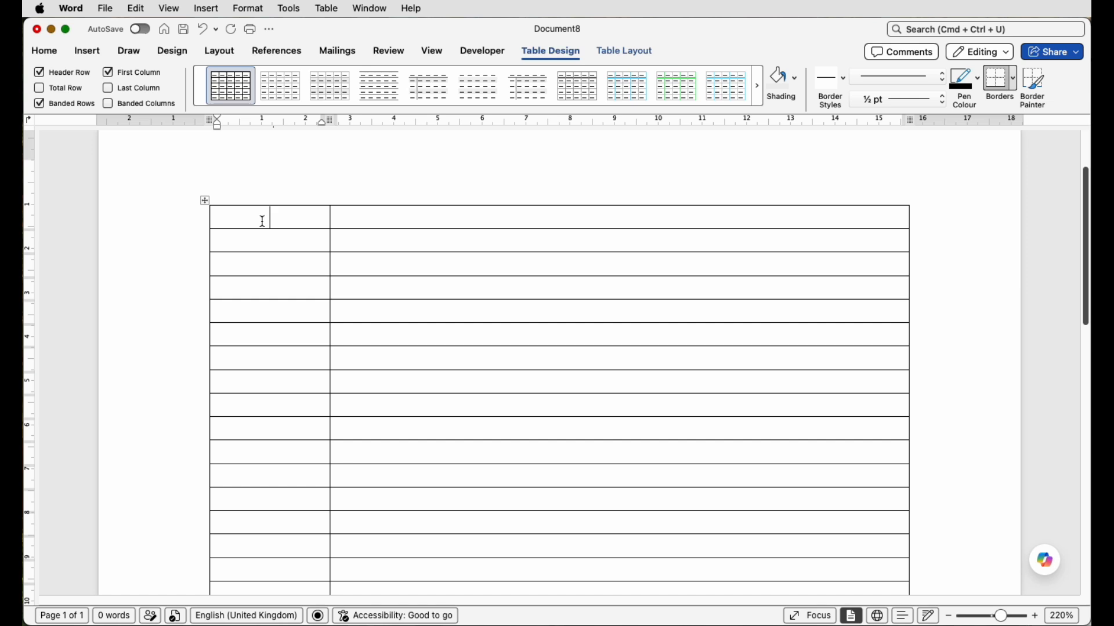
text(Date)
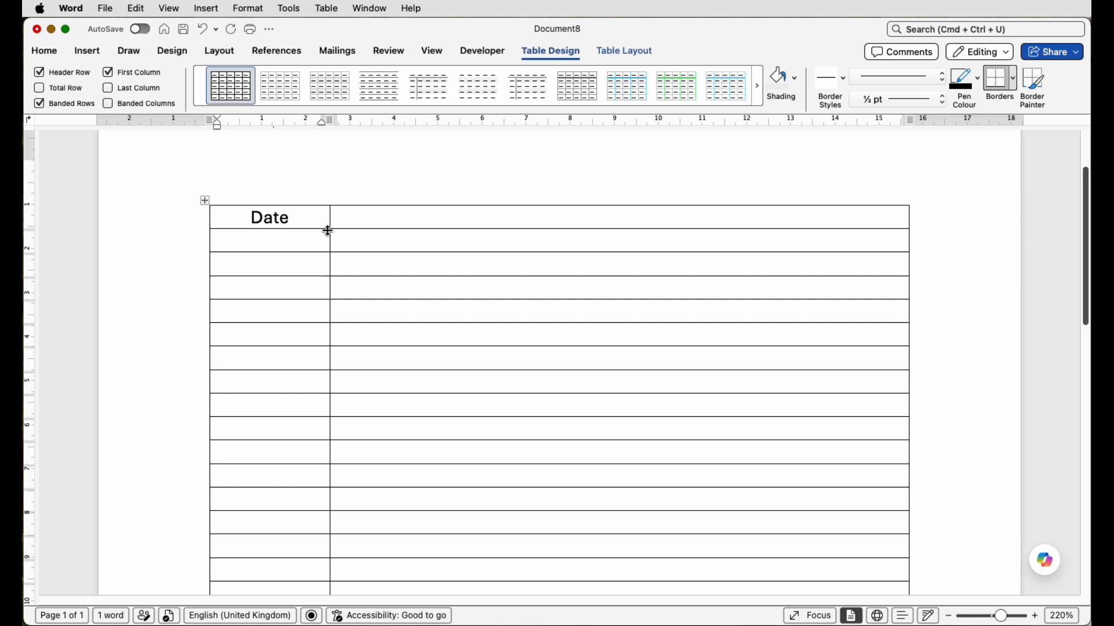
- Align the text of the whole table to centre-left and set its font to Bodoni 72
click(207, 201)
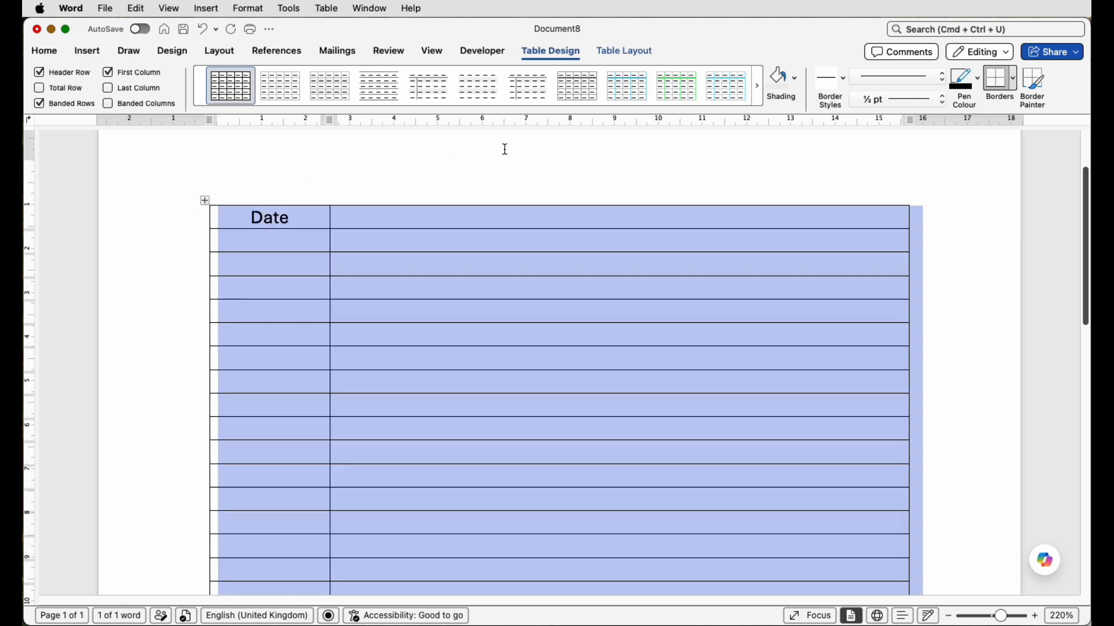
click(642, 53)
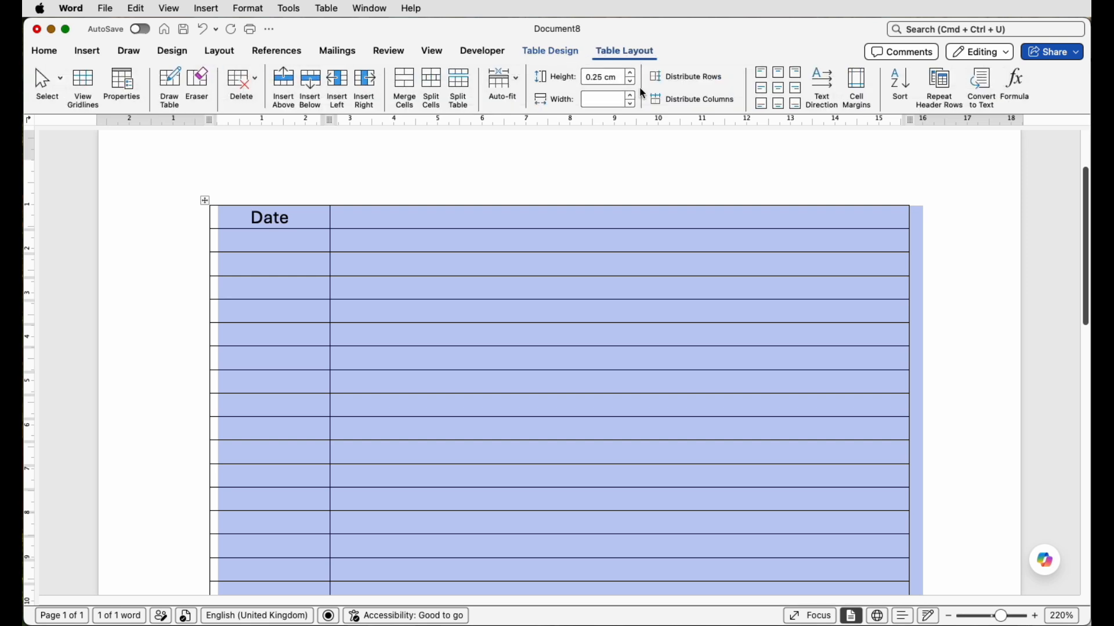
click(761, 89)
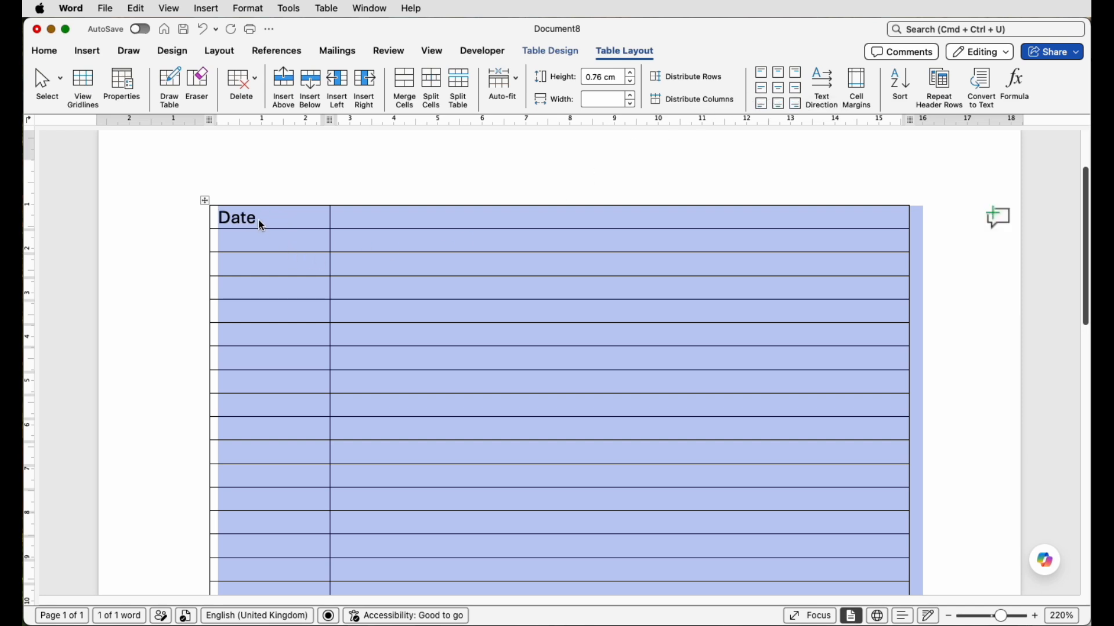
click(45, 52)
click(161, 78)
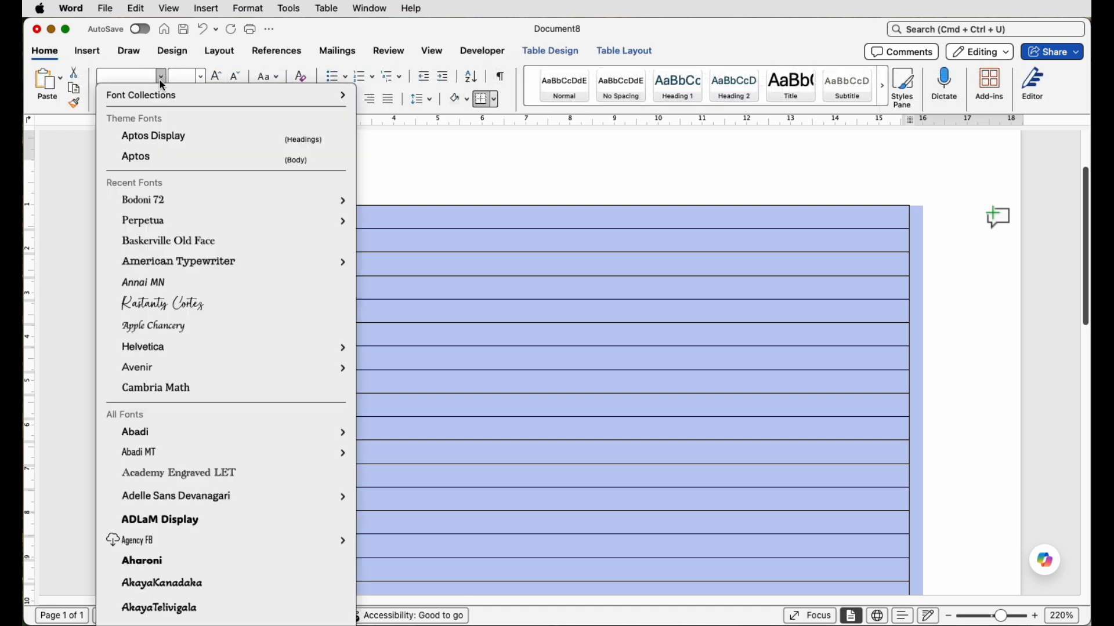
click(153, 205)
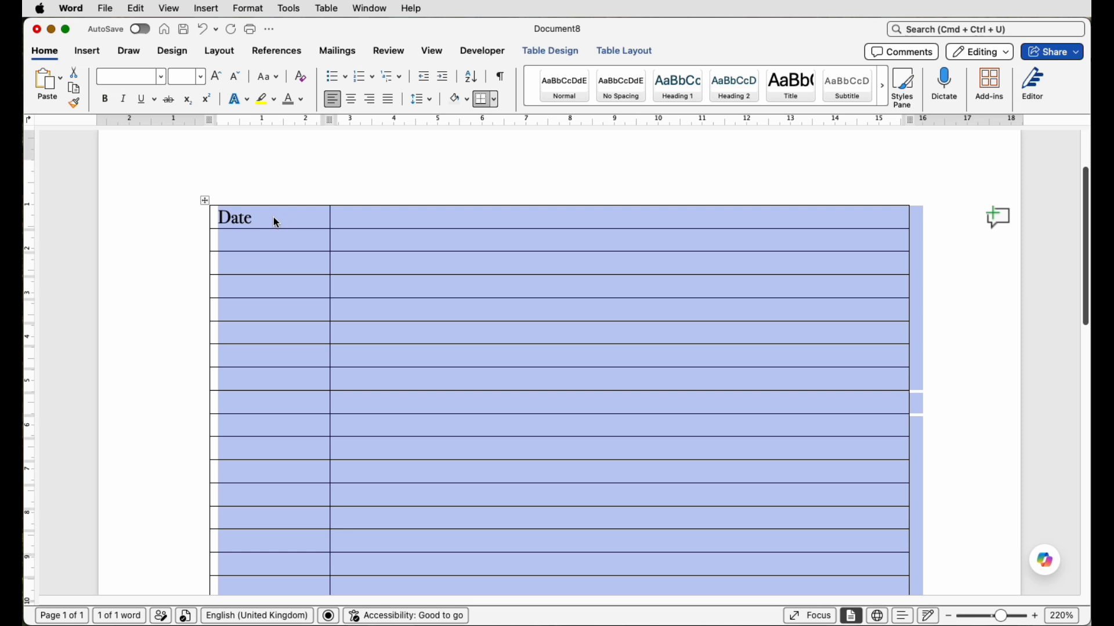
- Add a colon after "Date" and enter "Time:" and "Location" in the two cells below it
click(273, 221)
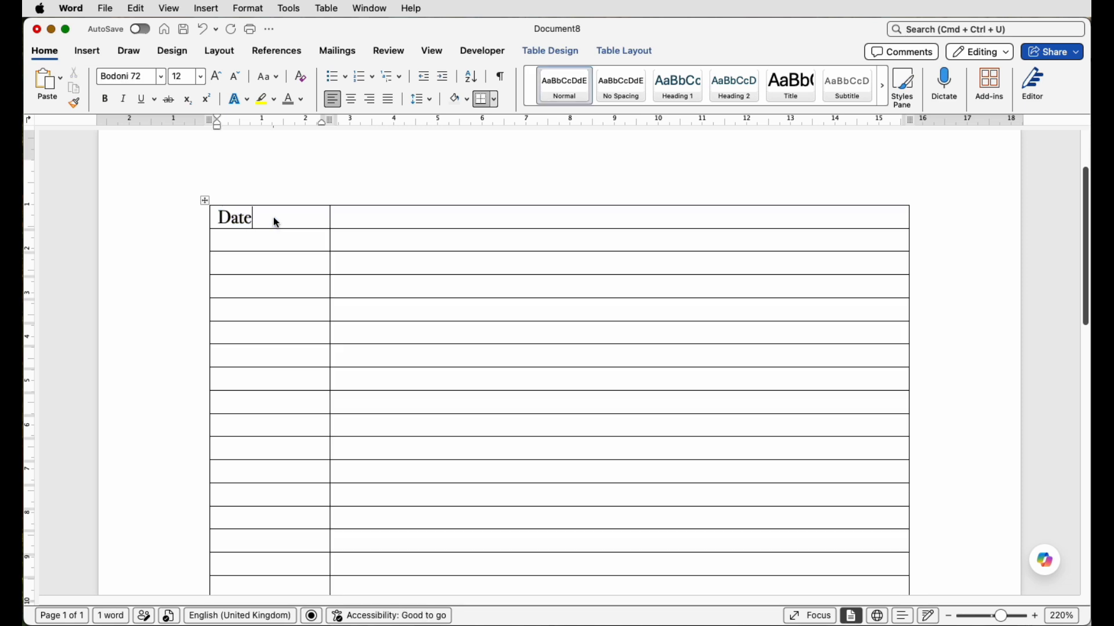
text(:)
click(284, 239)
text(tIME:)
click(294, 263)
text(Location)
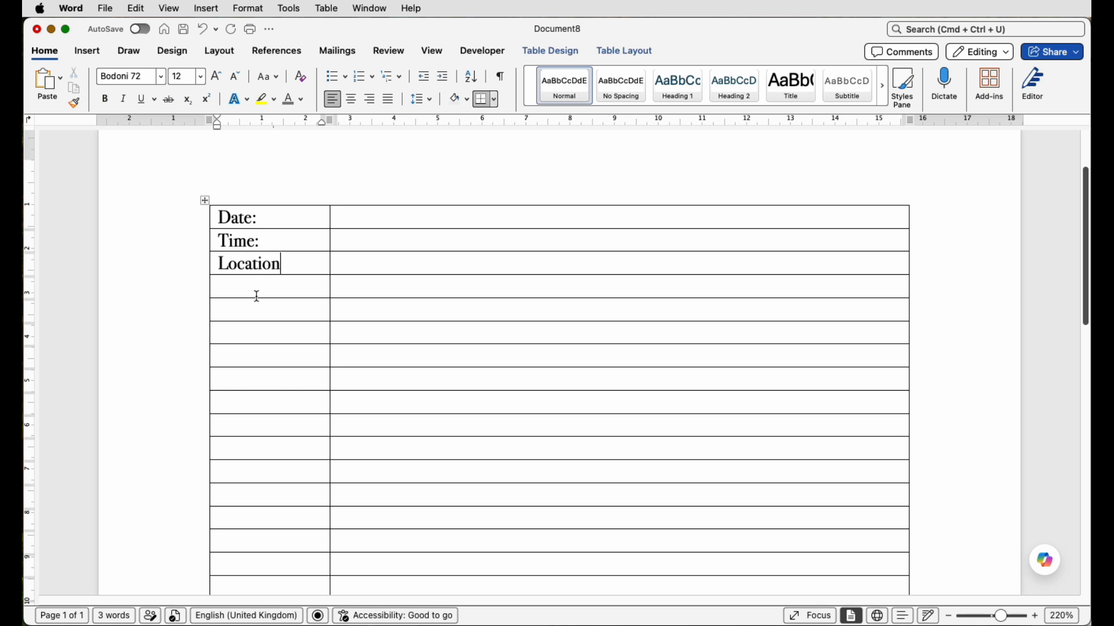
- Enter "01" and "Welcome and introduction" in the fifth row, with "Host:" in the first column below
click(258, 311)
text(01)
click(355, 311)
text(Welcome and introduction)
click(297, 333)
text(Host:)
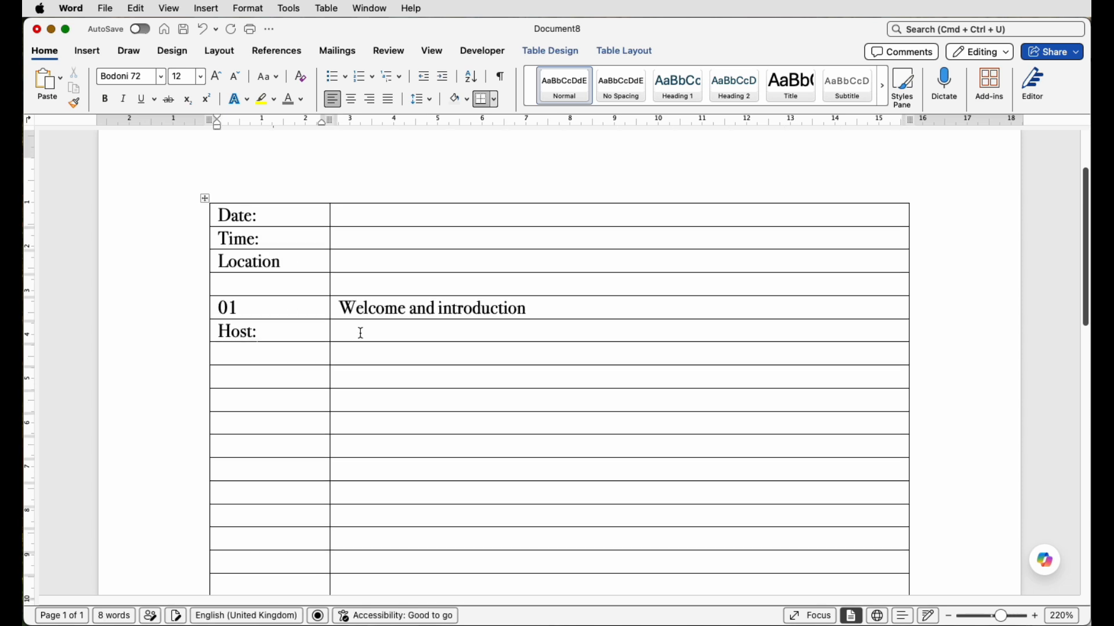
click(360, 332)
text(iNTRODUCTION OF hOST)
drag(546, 331, 338, 330)
click(267, 77)
click(297, 145)
click(450, 336)
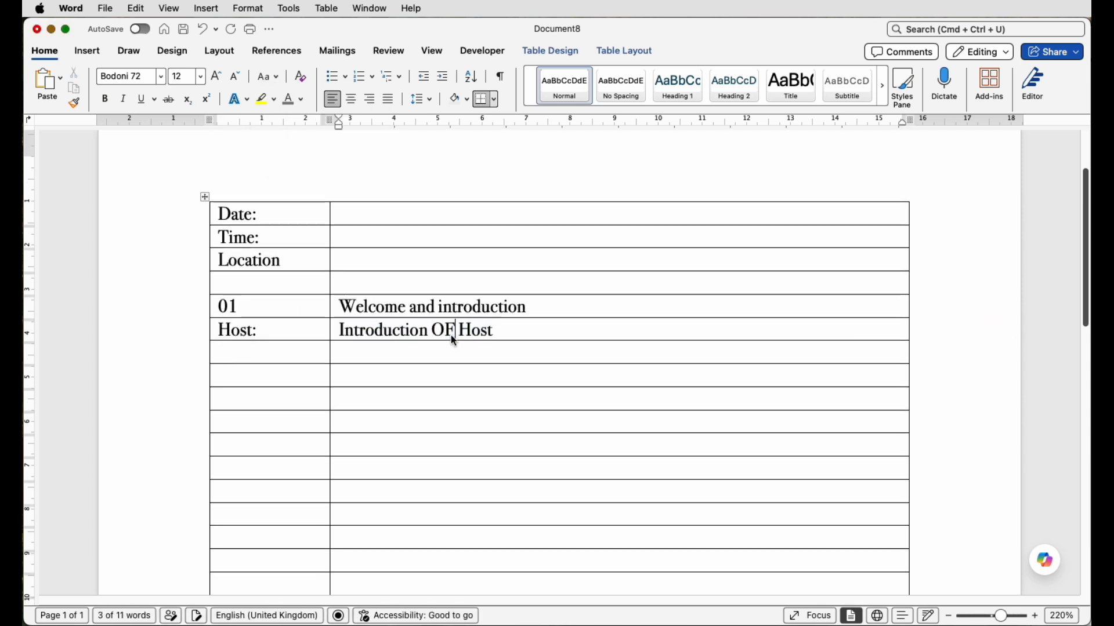
key(BackSpace)
key(BackSpace)
text(of)
click(357, 354)
drag(490, 331, 339, 331)
key(BackSpace)
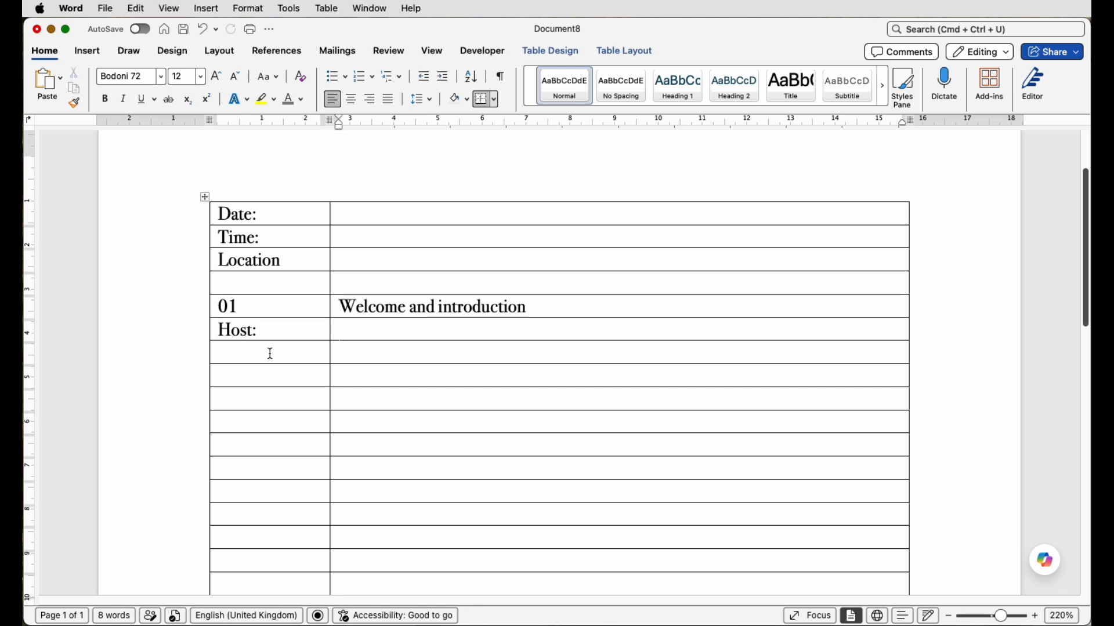
- Enter "02" and "Review of Previous Meeting Minutes" in the fourth row below item 01
click(264, 376)
click(264, 400)
text(02)
click(350, 398)
text(Review of Previous Meeting Minutes)
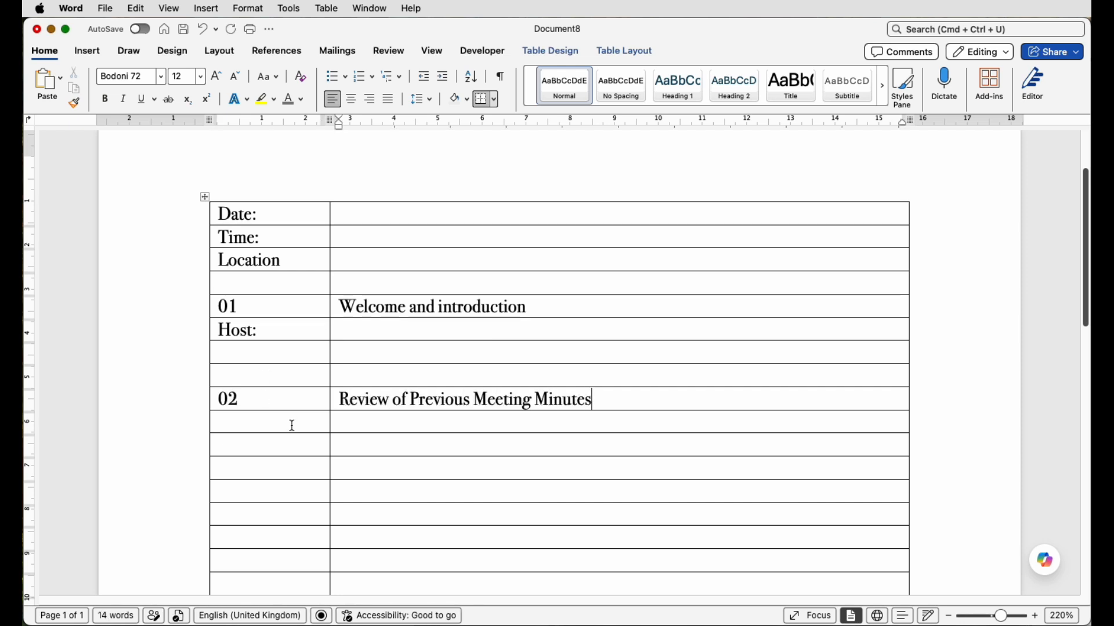
- Move "Host:" and the item 02 entries down one row each, and enter "Host:" two rows below item 02
drag(256, 331, 232, 353)
drag(591, 400, 302, 405)
drag(303, 407, 303, 423)
click(308, 468)
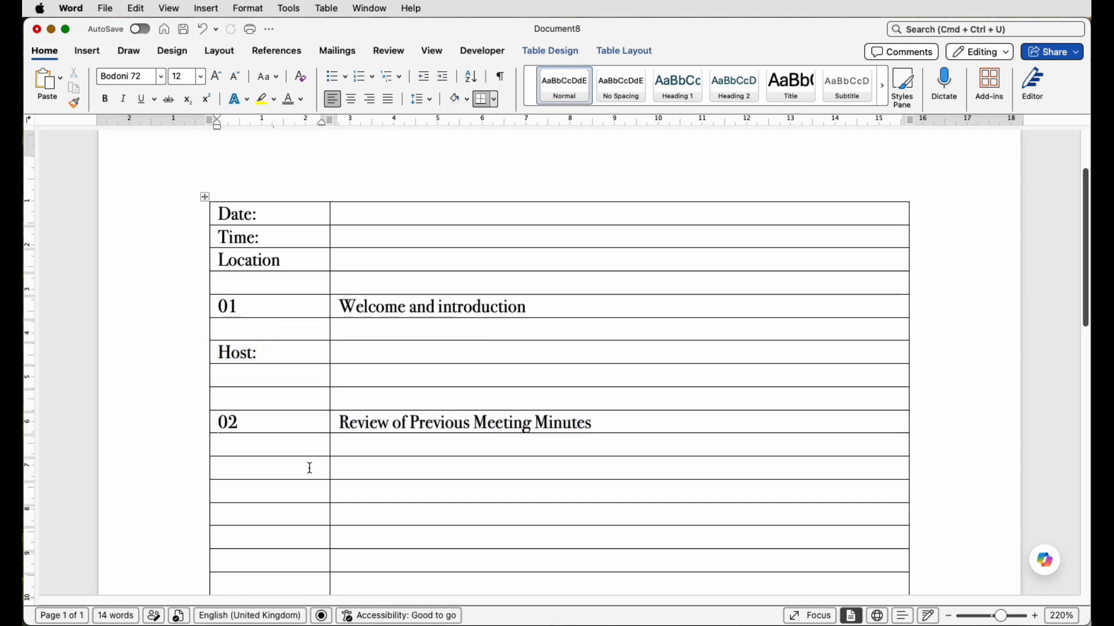
text(Host:)
- Enter "03" and the title "Project Updates" three rows below the second "Host:", correcting the title's capitalisation
click(312, 557)
scroll(310, 557, down, 3)
click(294, 458)
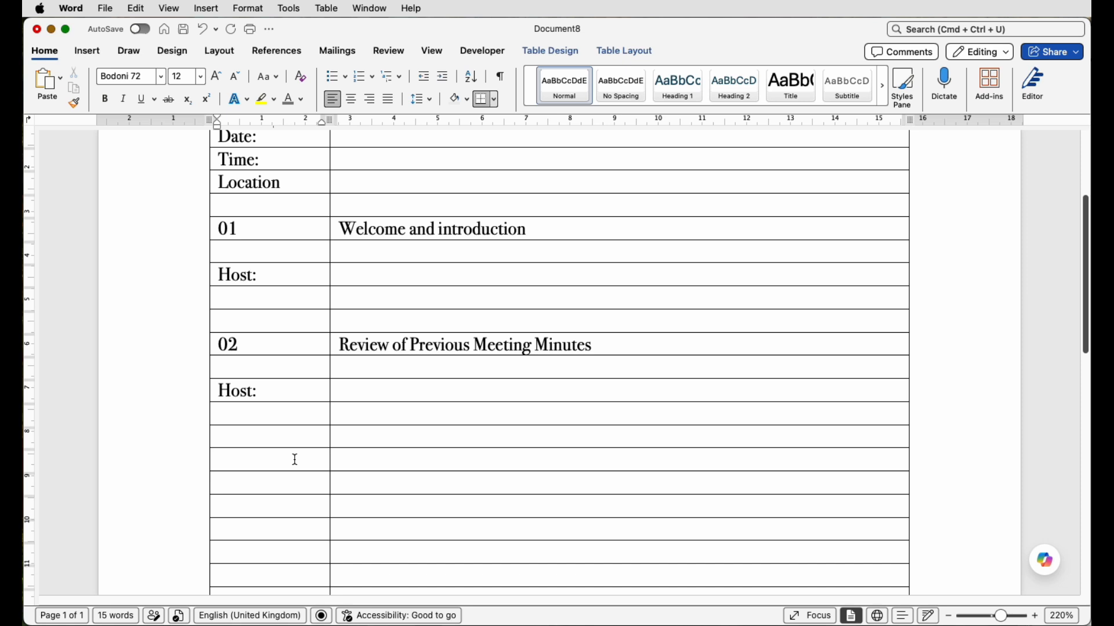
text(03)
scroll(377, 467, up, 1)
click(378, 467)
text(pROJECT Updates)
key(shift+Home)
click(274, 84)
click(290, 131)
- Enter "Project A:" two rows below item 03 and "Project B:" four rows below that, in the first column
click(276, 492)
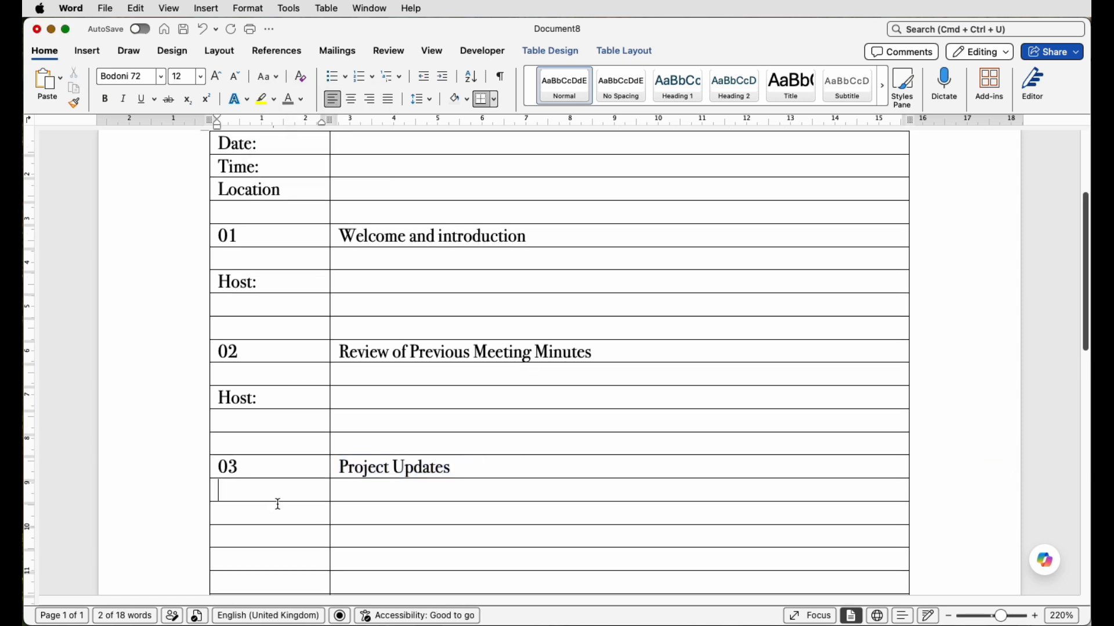
click(276, 511)
text(Project A:)
scroll(295, 493, down, 5)
click(296, 467)
text(Project B:)
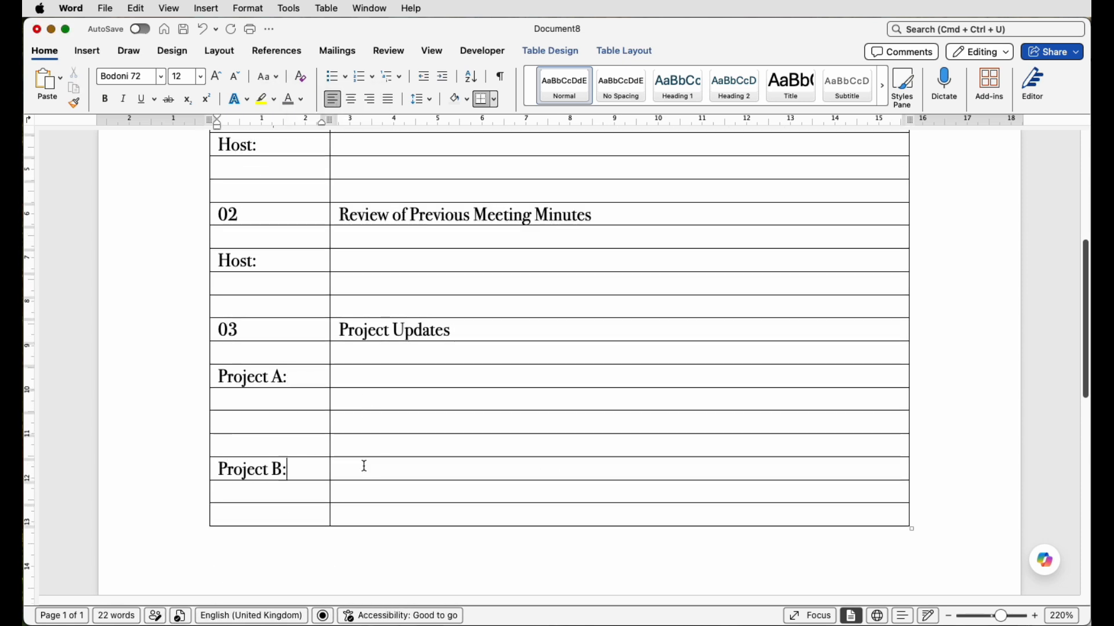
- Insert rows below the table's last row and enter "04" and "Priority Tasks" four rows below "Project B:"
click(361, 514)
click(624, 51)
click(311, 87)
click(312, 87)
click(311, 87)
click(266, 561)
text(04)
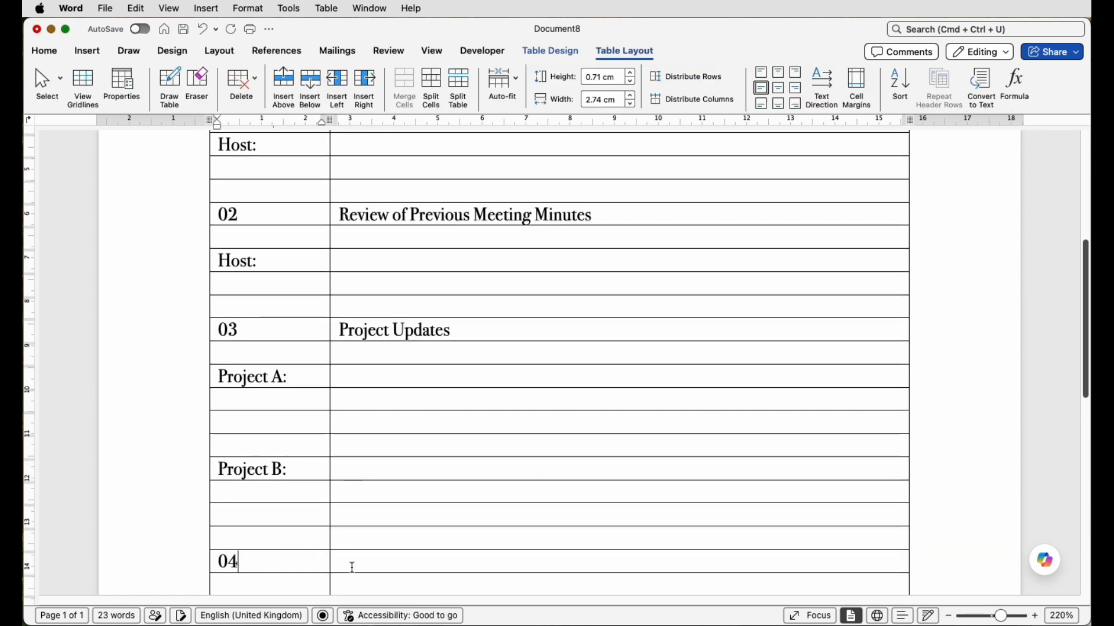
click(350, 566)
text(Priority Tasks)
- Insert more rows at the end of the table and enter "Host:" two rows below item 04
scroll(351, 522, down, 5)
double_click(311, 87)
click(266, 307)
text(Host:)
scroll(583, 278, down, 10)
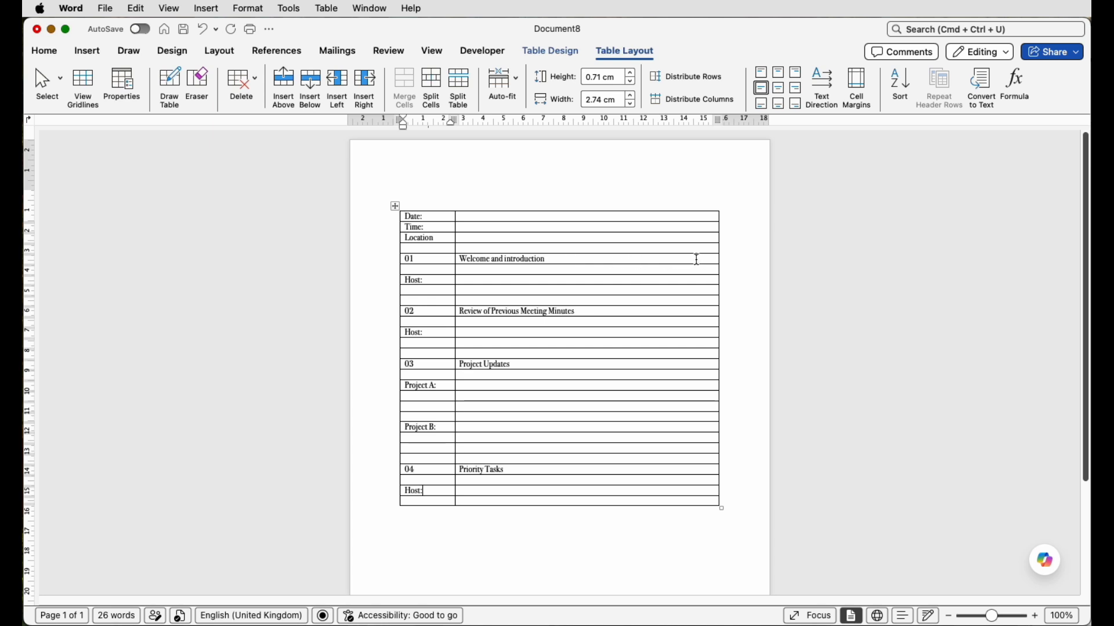
- Split each title cell of agenda items 01 to 04 into 2 columns and 1 row
click(613, 259)
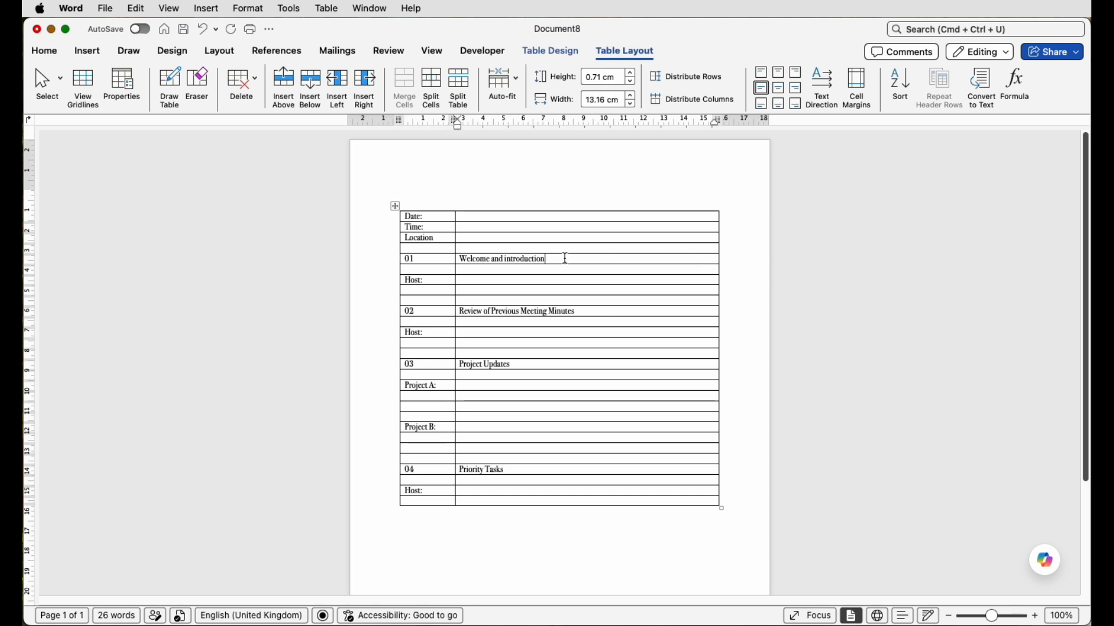
click(429, 86)
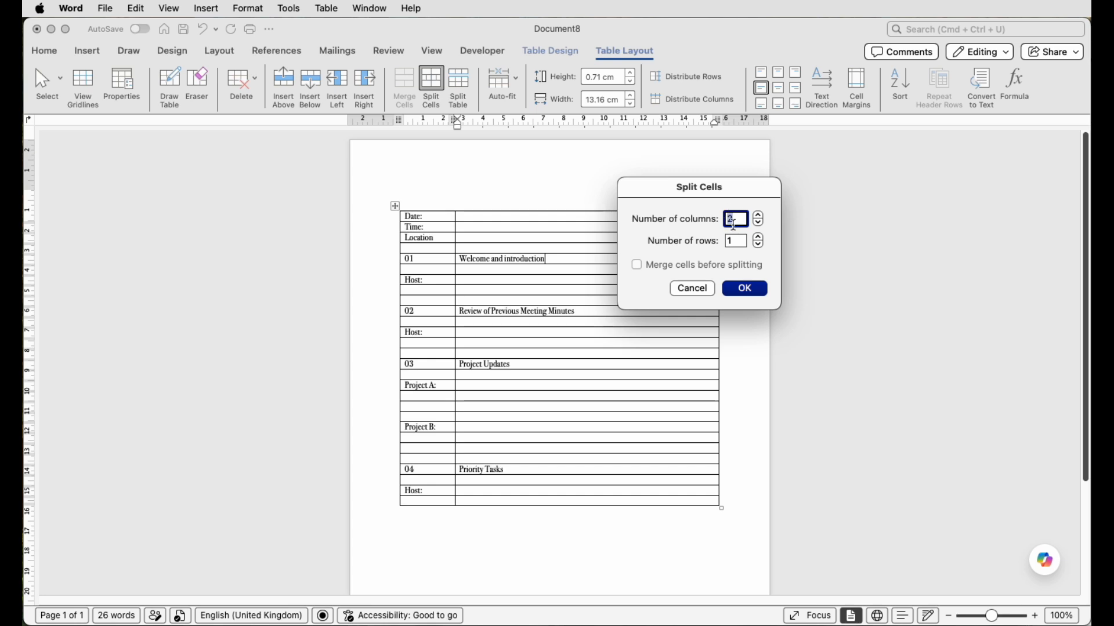
click(745, 290)
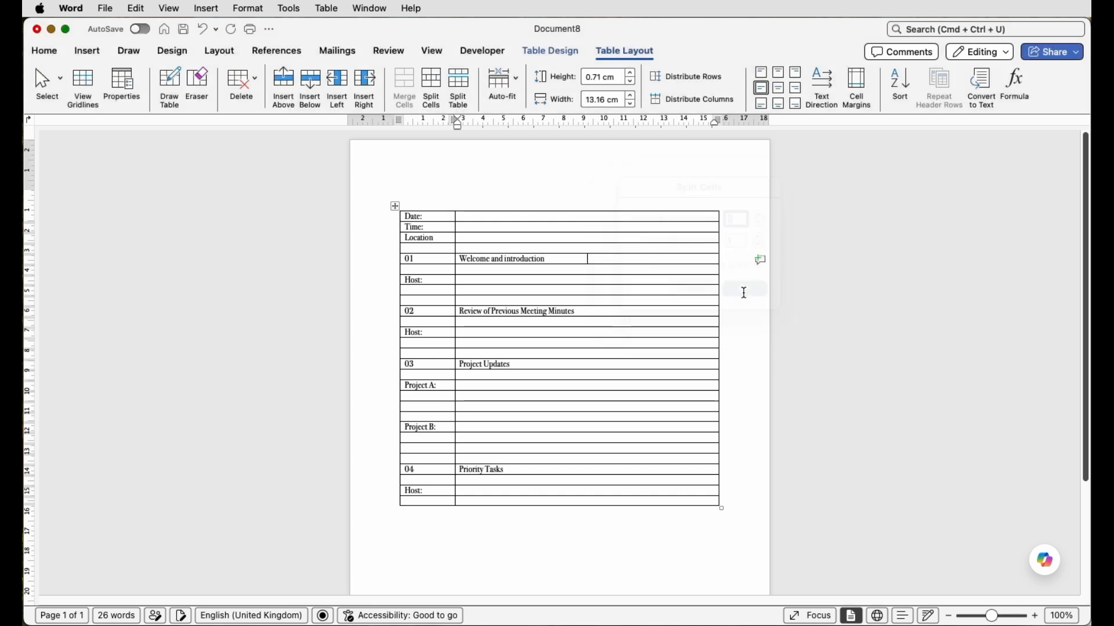
click(642, 312)
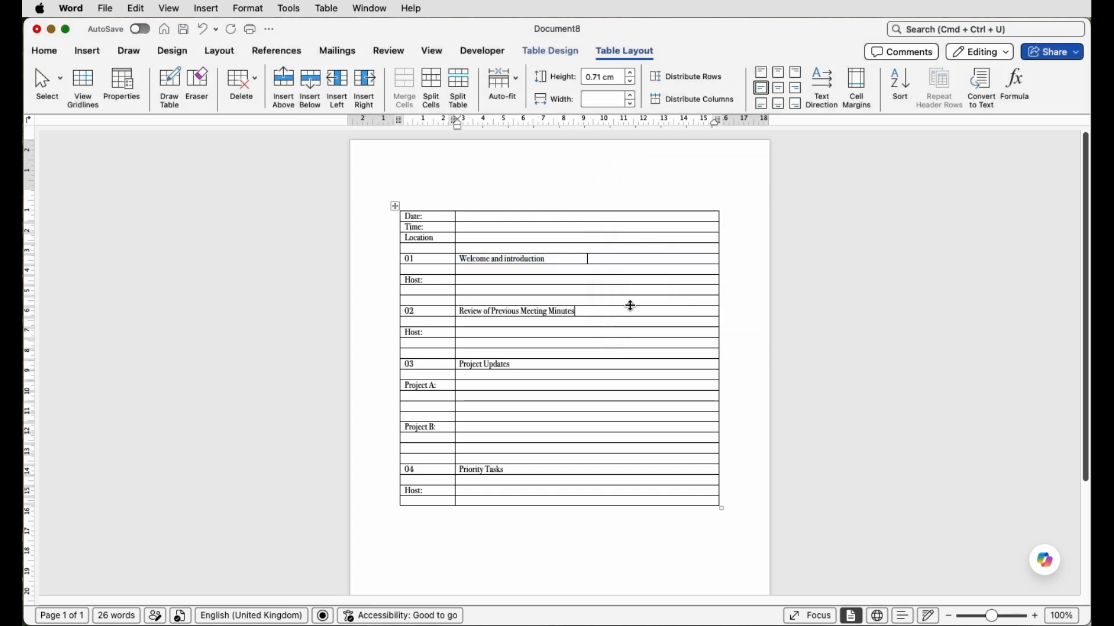
click(430, 93)
click(744, 289)
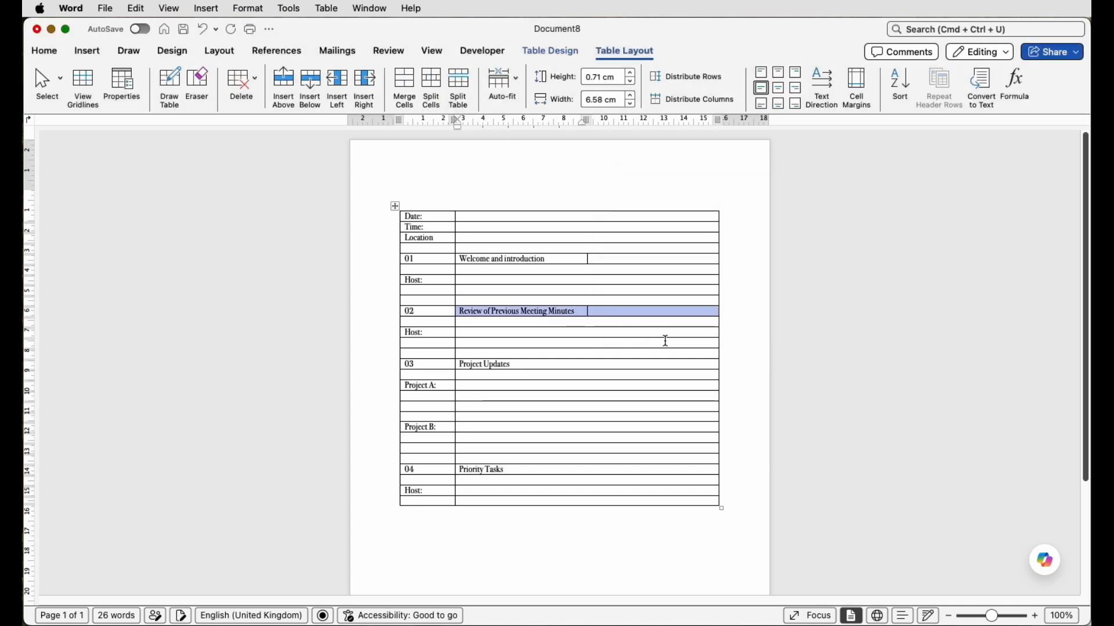
click(623, 355)
click(431, 92)
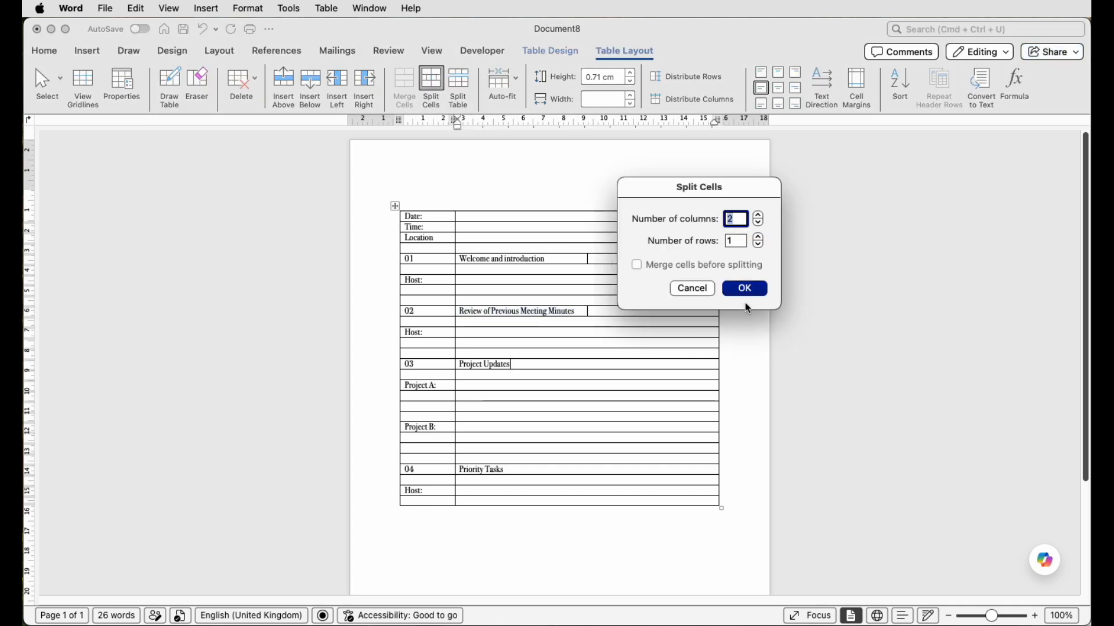
click(745, 289)
click(609, 471)
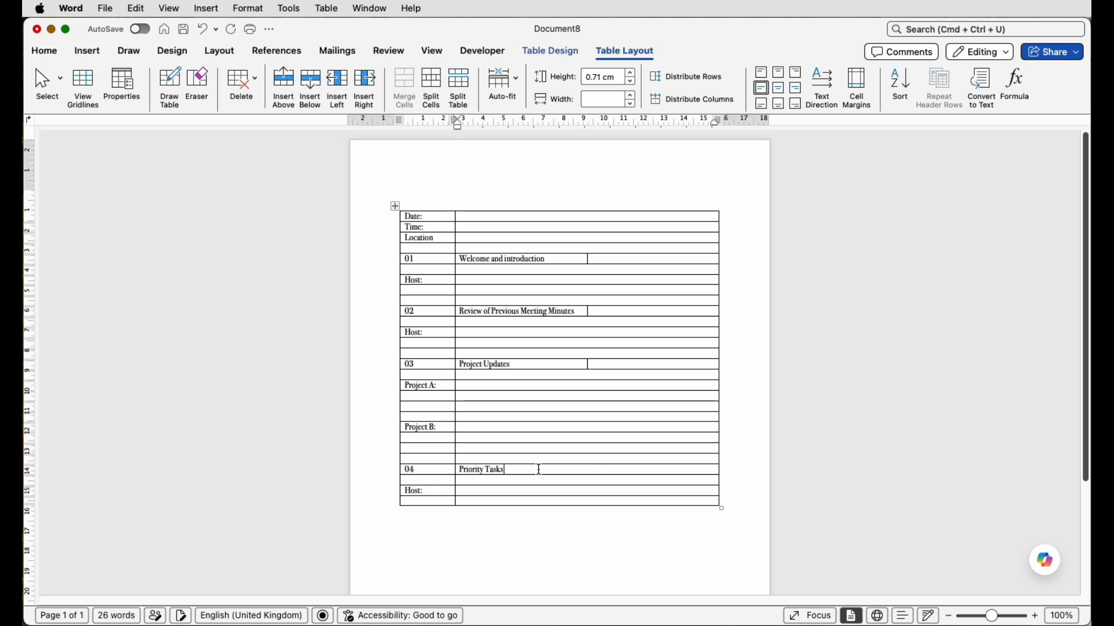
click(431, 93)
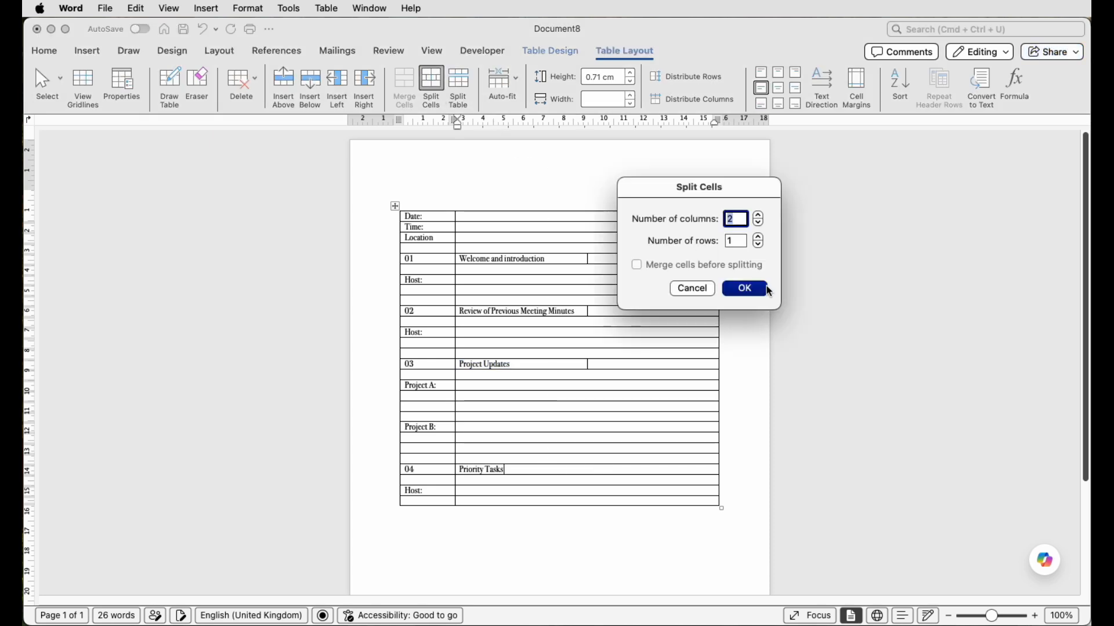
click(748, 290)
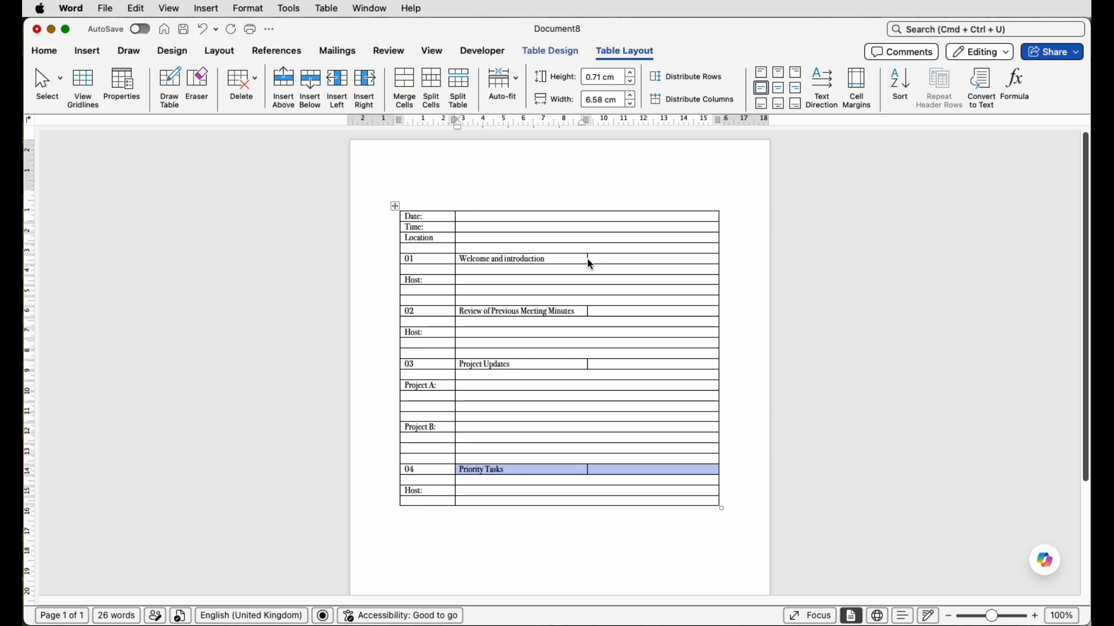
- Widen the title cells of agenda items 01 to 04 to about 10.25 cm, leaving narrow duration cells beside them
drag(588, 259, 662, 259)
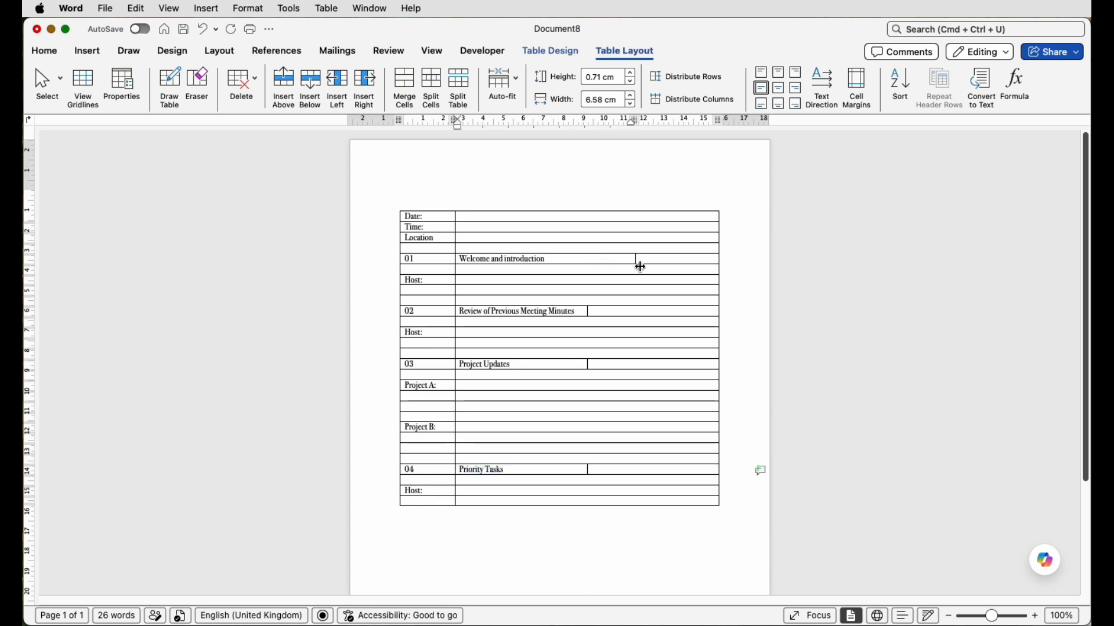
click(590, 366)
drag(588, 366, 661, 370)
drag(587, 470, 662, 472)
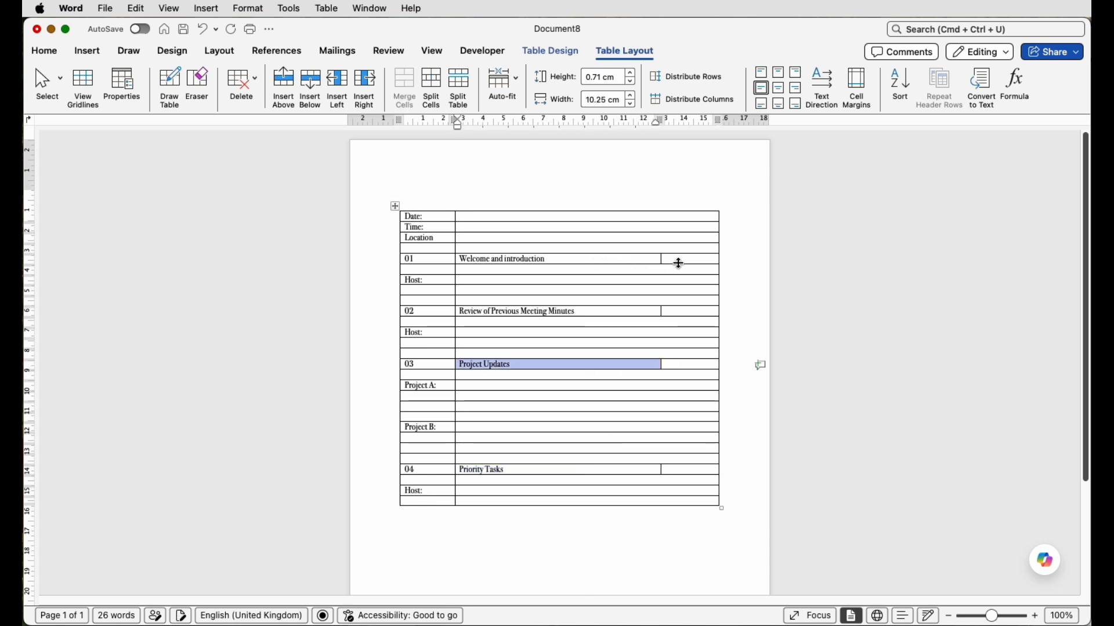
- Enter the durations "(5 mins)", "(10 mins)", "(20 mins)" and "(10 mins)" in the narrow cells beside the titles of items 01 to 04
click(678, 261)
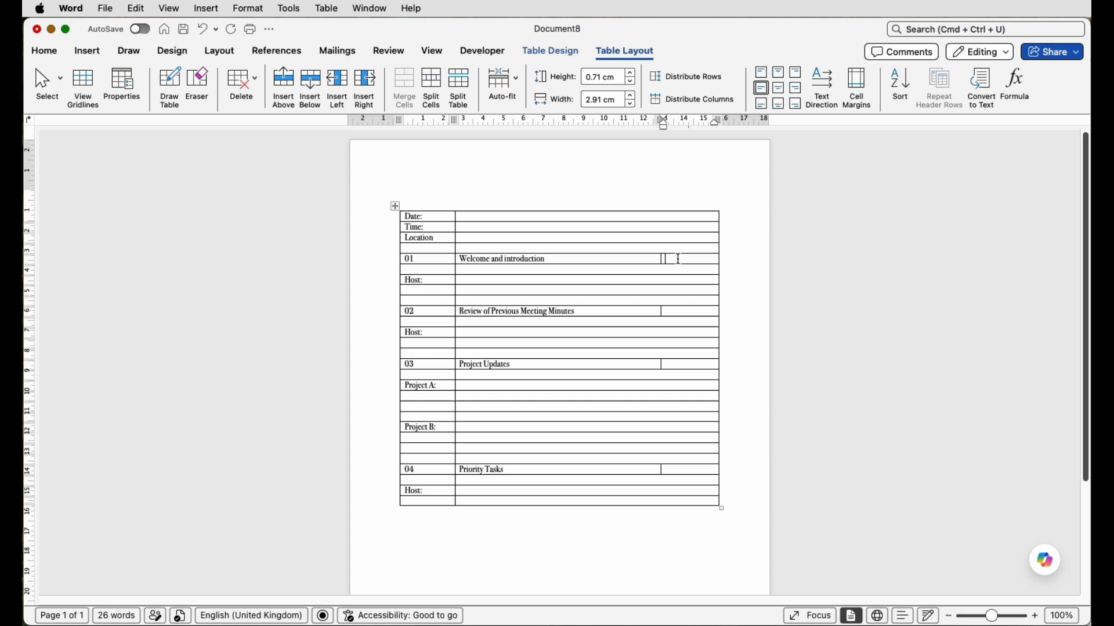
text((5 mins))
click(678, 312)
text((10 mins))
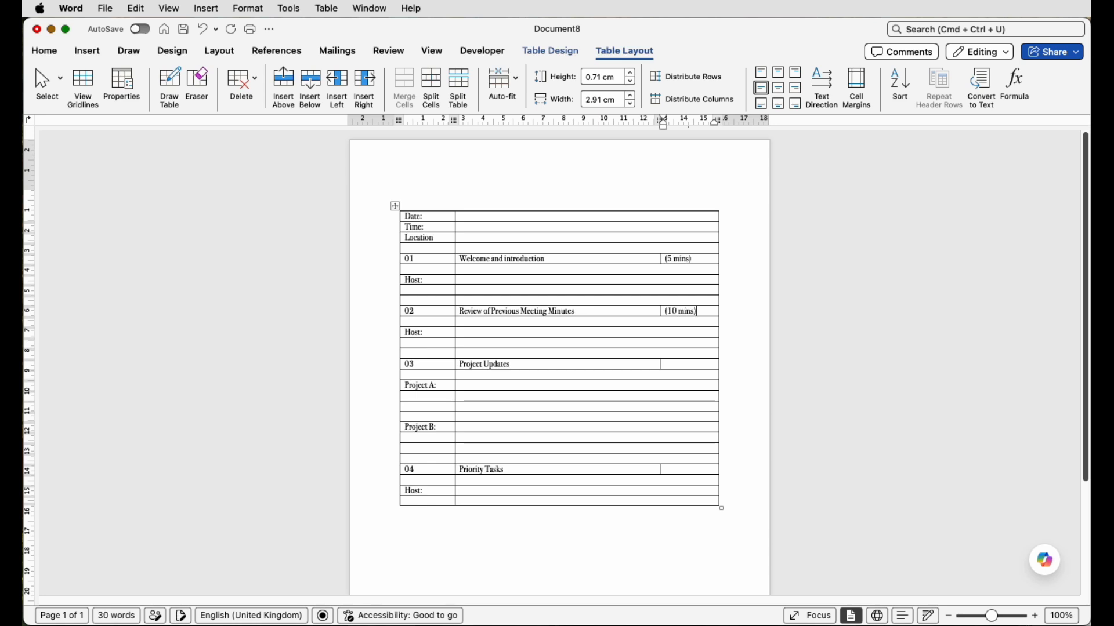
click(682, 365)
text((20 mins))
click(687, 470)
text((10 mins))
click(704, 375)
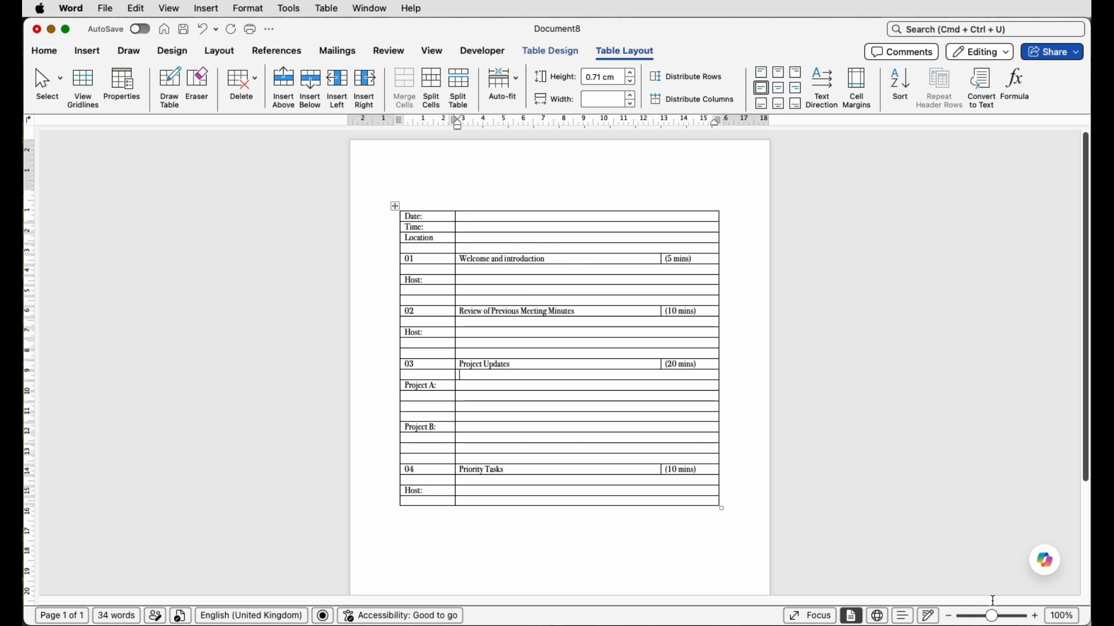
- Make all the text in the table's first column bold and set its font size to 14
click(1000, 617)
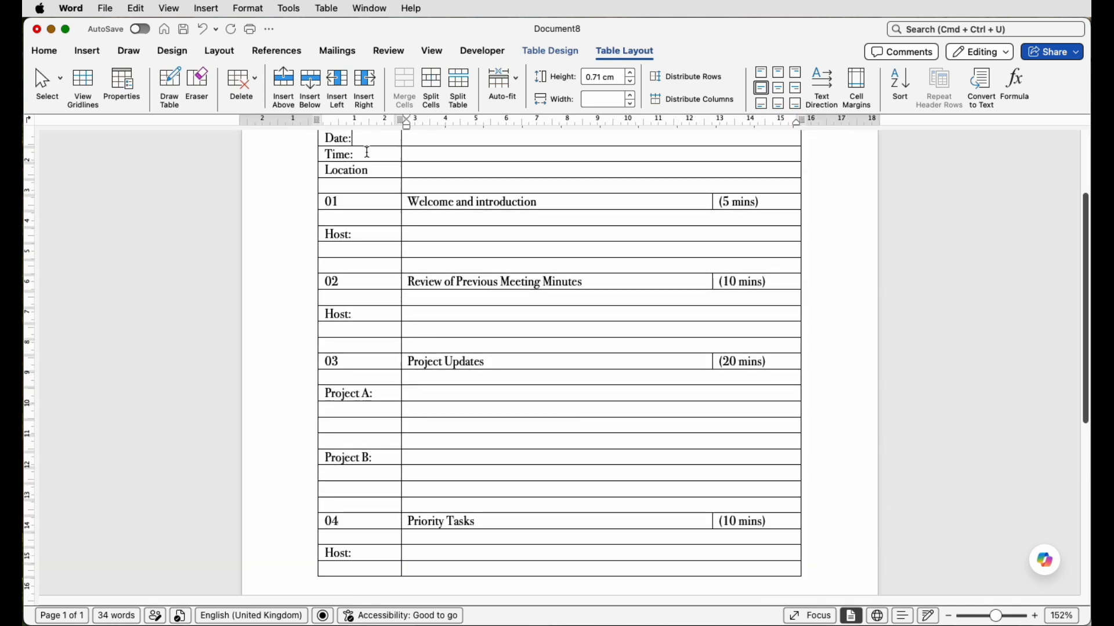
drag(367, 153, 359, 571)
click(44, 51)
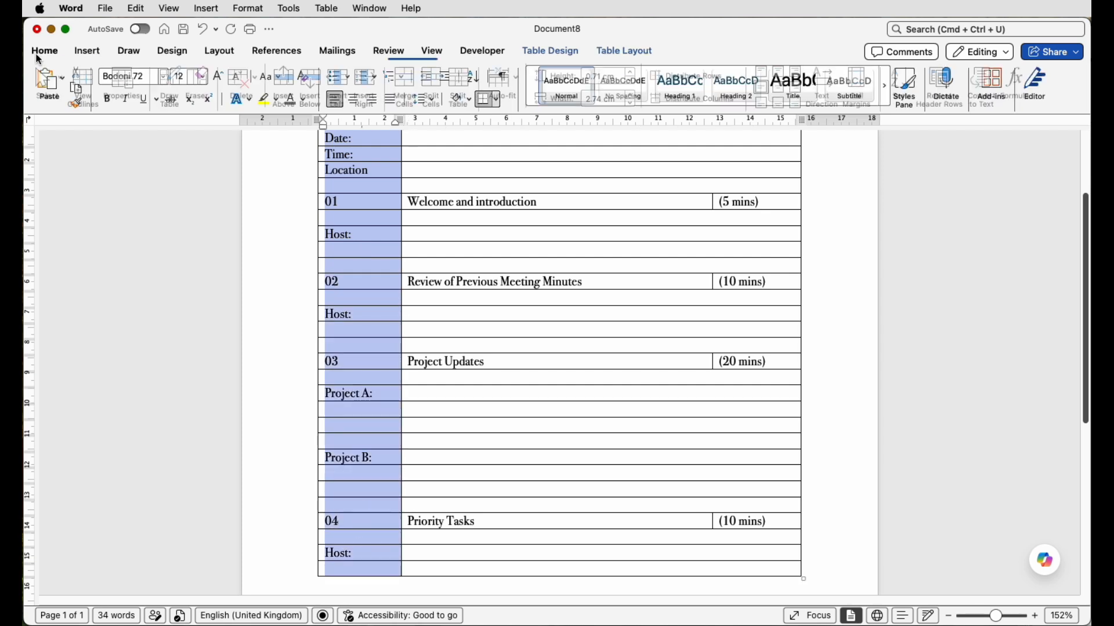
click(104, 100)
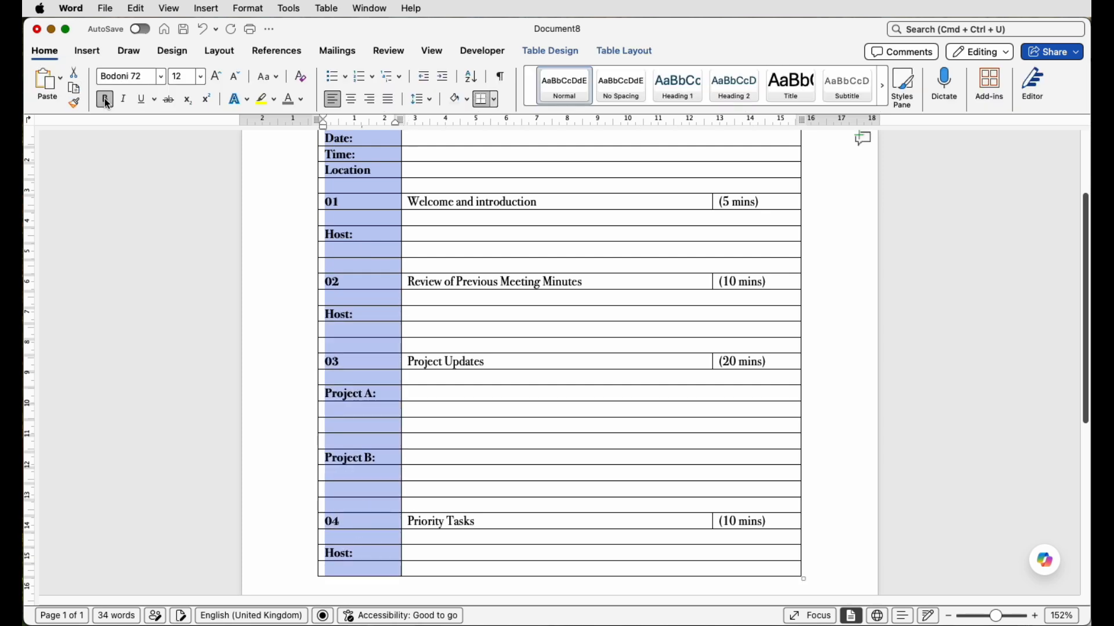
click(215, 78)
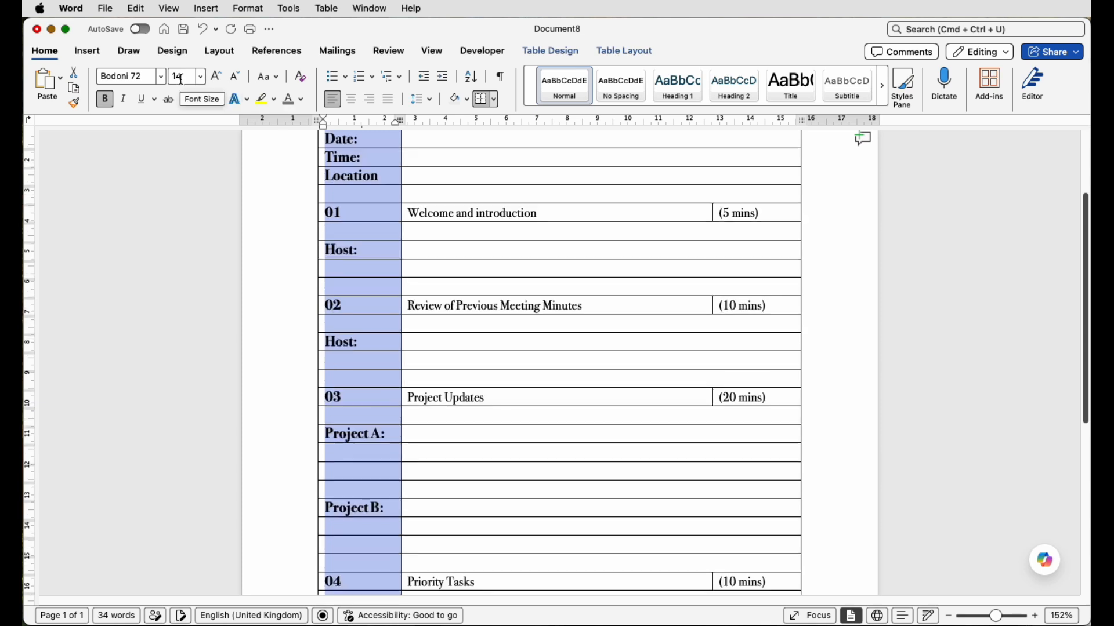
- Make the titles and durations of all four agenda items bold and increase their font size to 16
drag(763, 213, 688, 215)
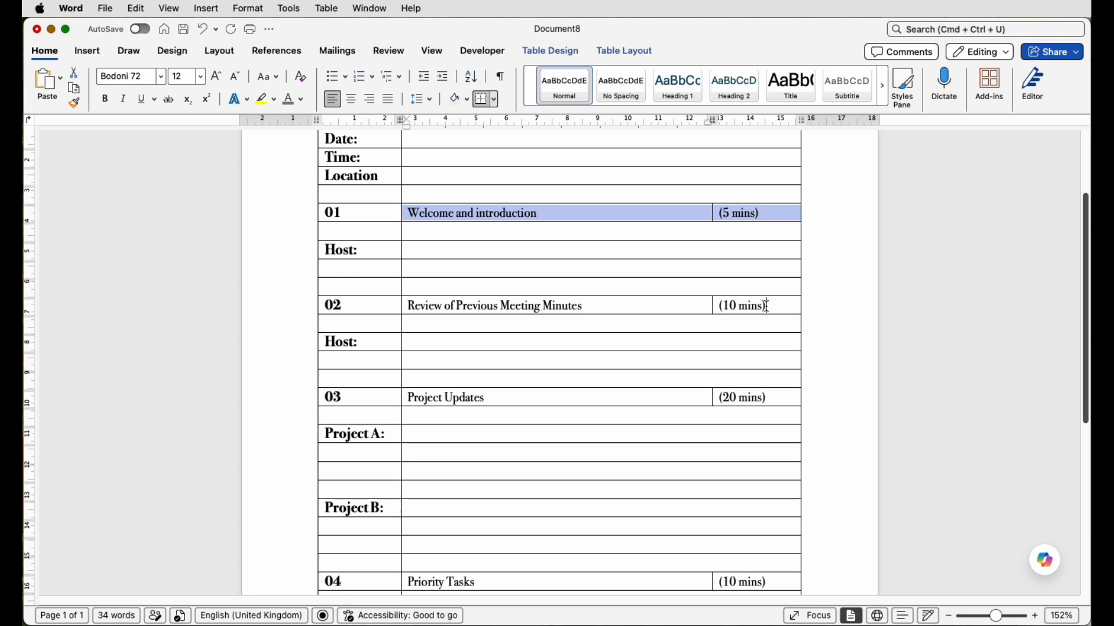
drag(765, 306, 696, 306)
drag(778, 398, 696, 405)
drag(776, 585, 698, 588)
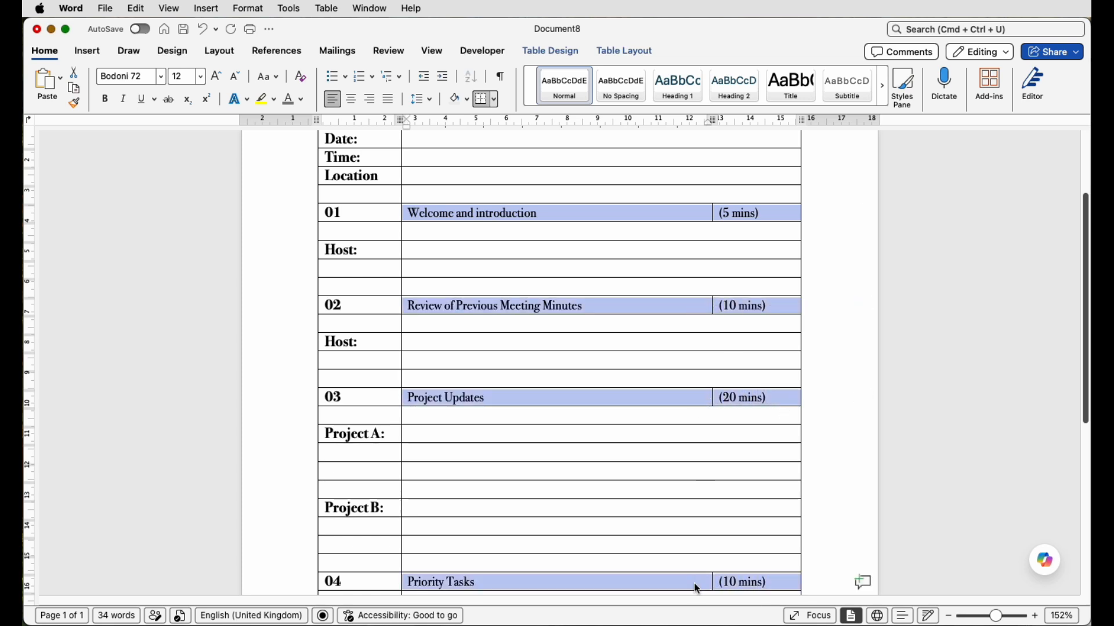
click(109, 105)
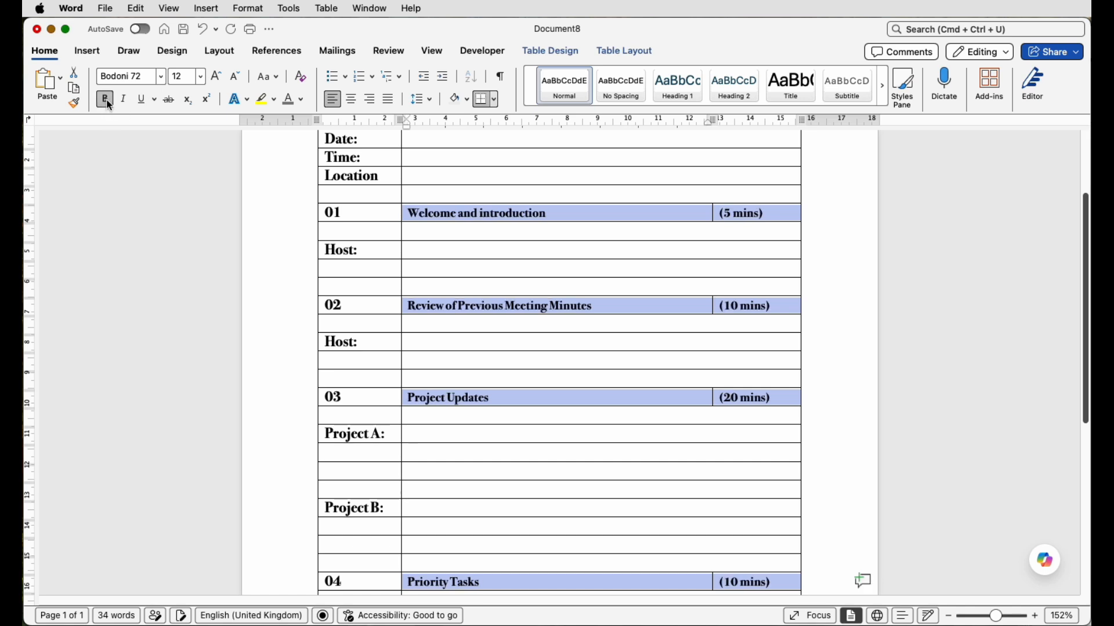
click(215, 81)
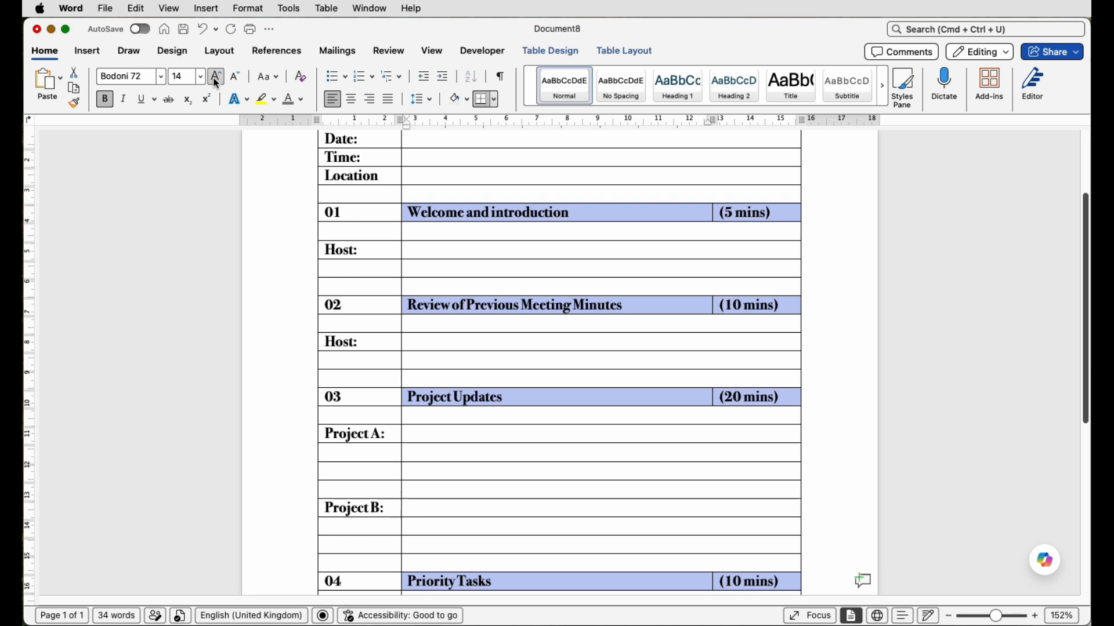
click(215, 82)
click(343, 221)
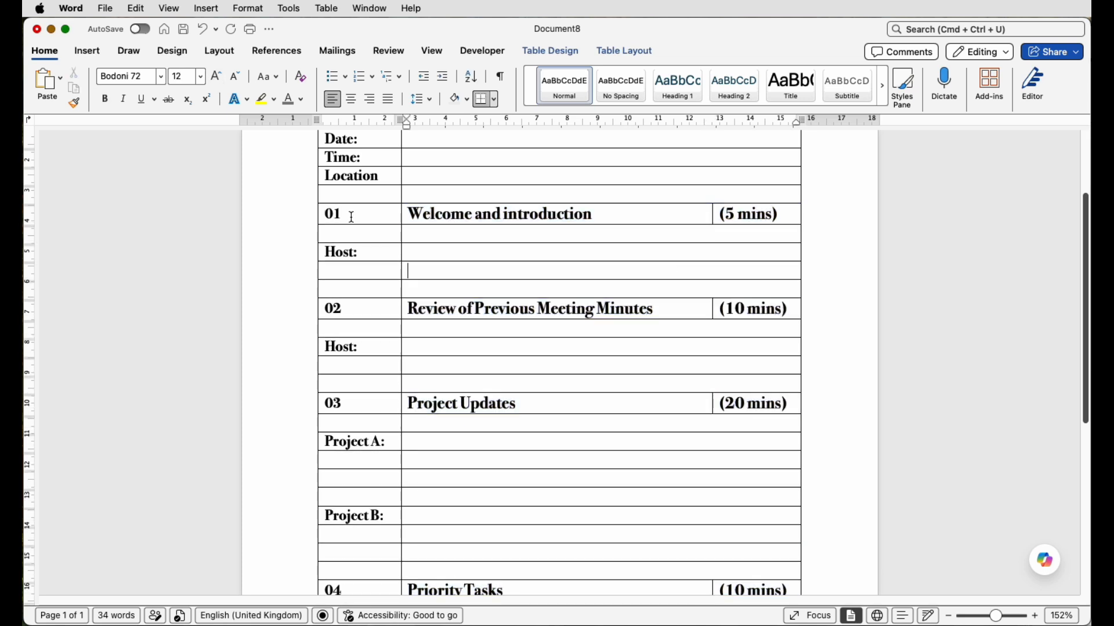
- Colour the item number 01 grey and increase its font size to 18
drag(352, 216, 323, 216)
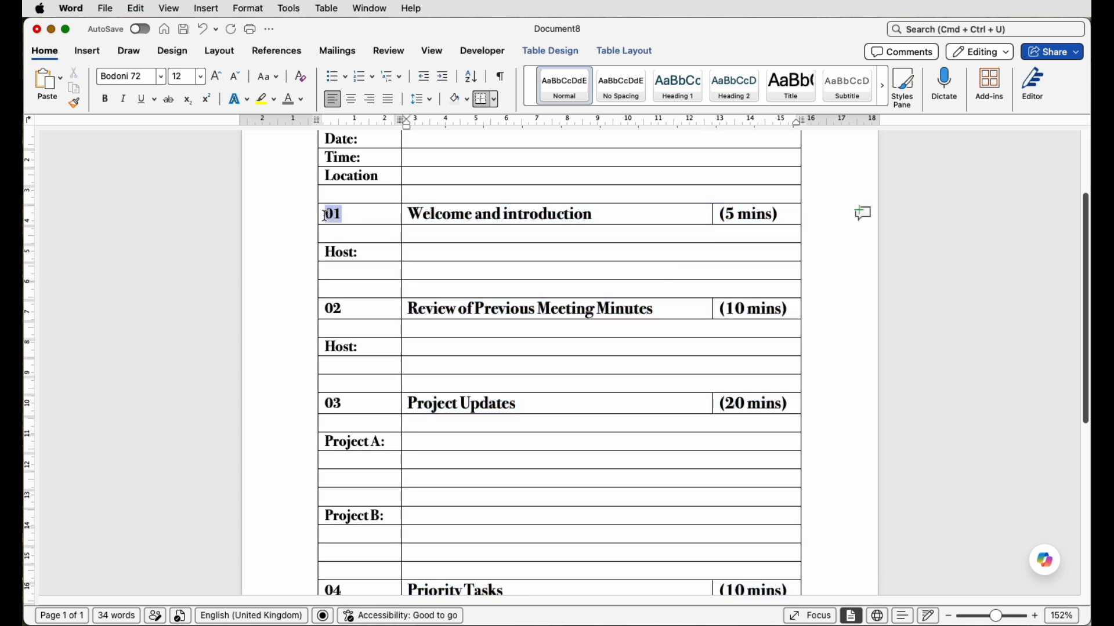
click(302, 103)
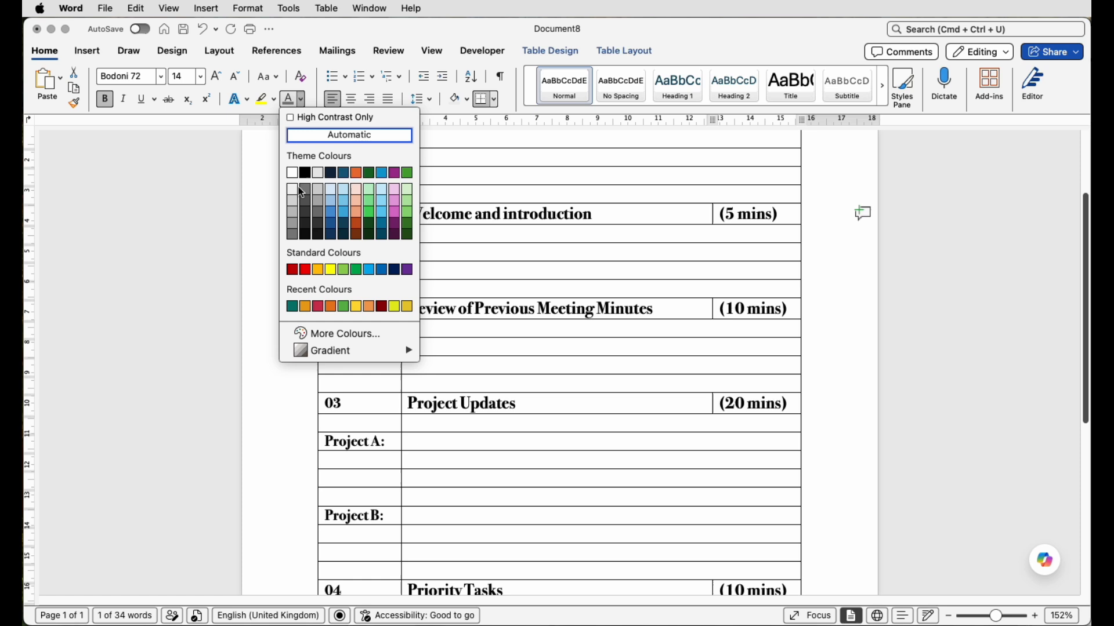
click(294, 234)
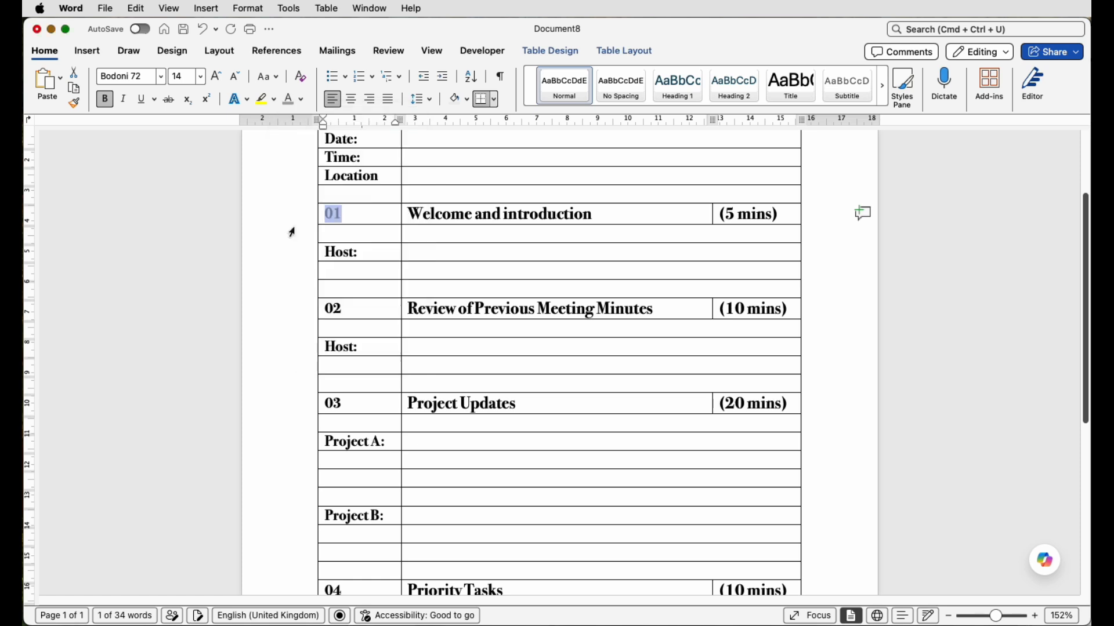
click(217, 80)
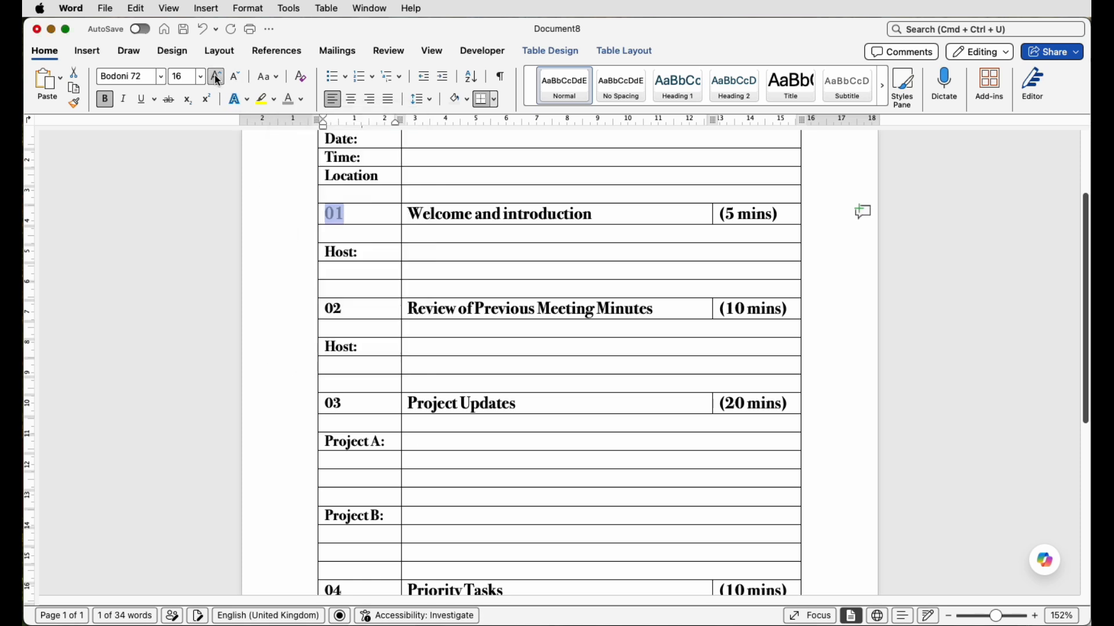
click(218, 80)
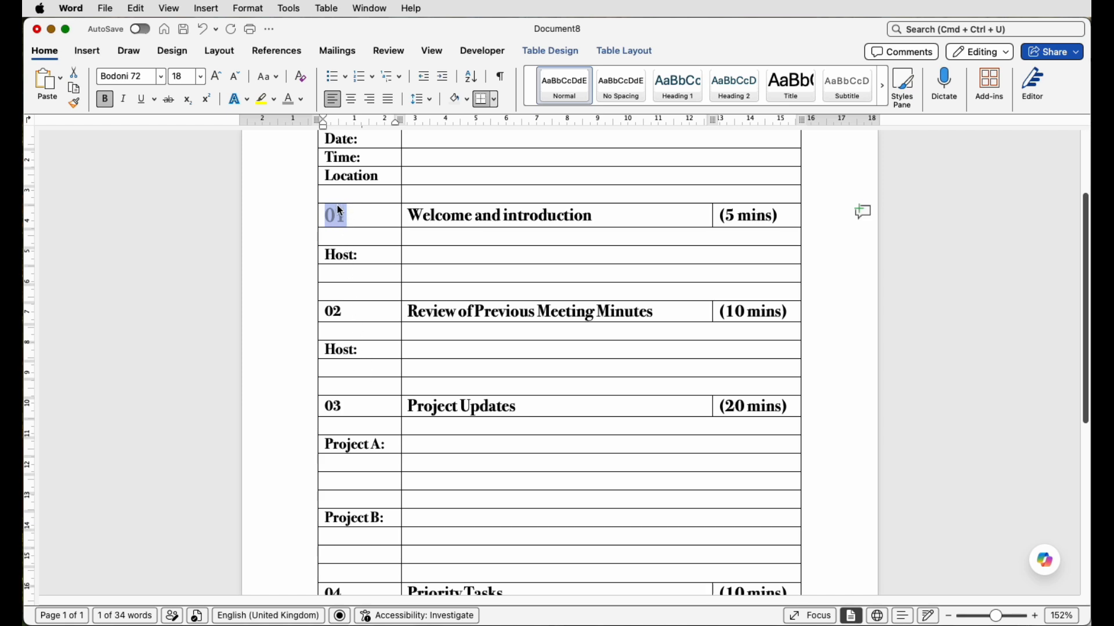
- Copy the formatting of number 01 onto the item numbers 02, 03 and 04 with Format Painter
click(74, 106)
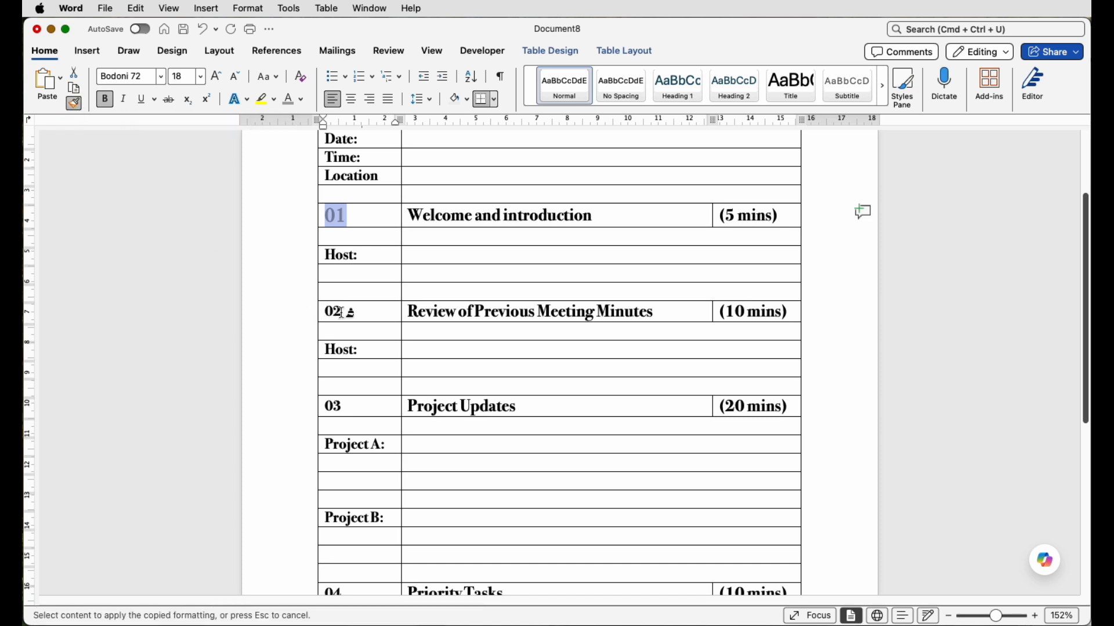
drag(342, 313, 325, 312)
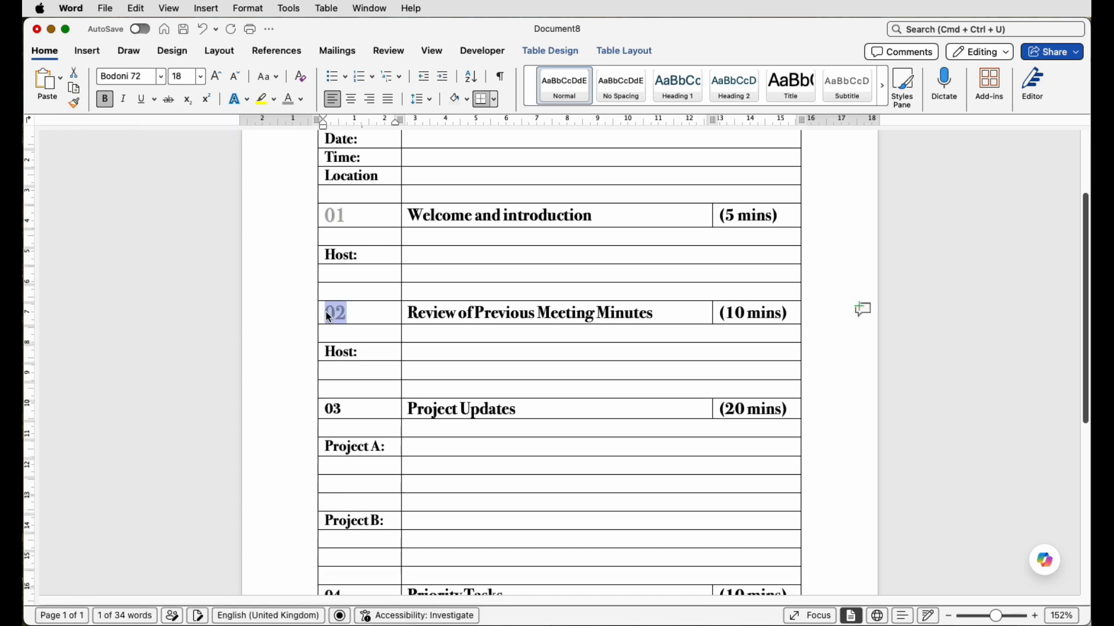
click(76, 104)
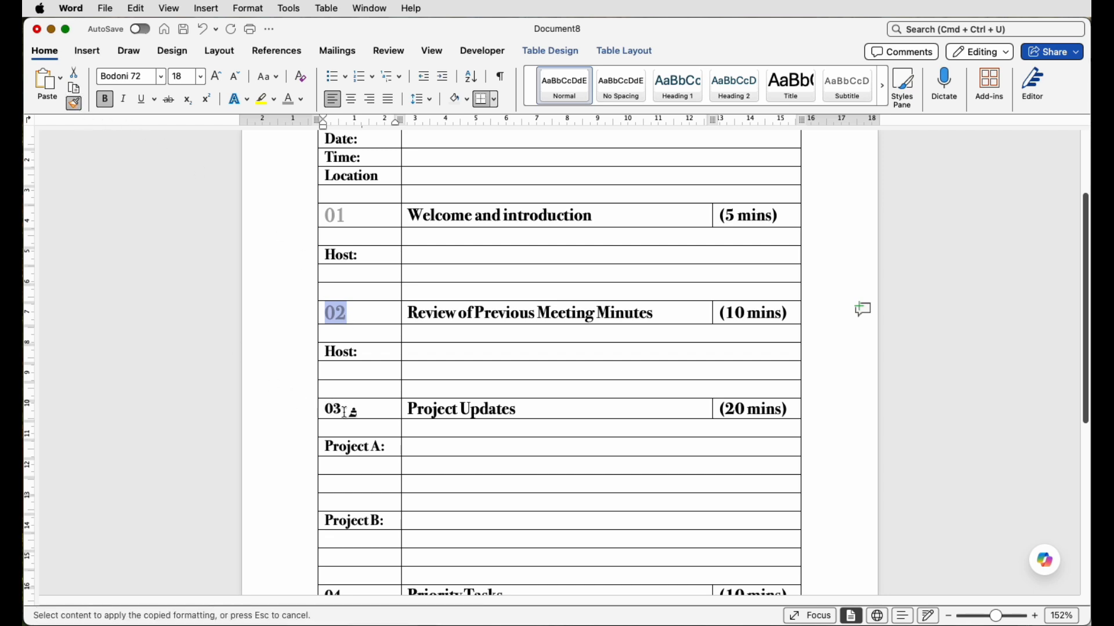
drag(342, 411, 328, 413)
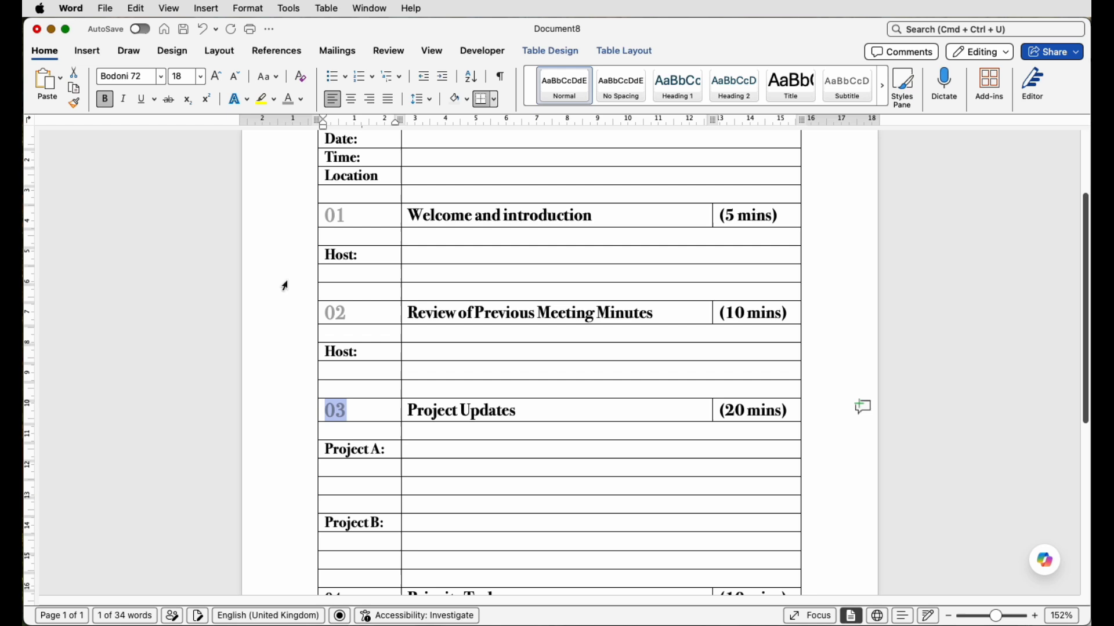
click(74, 103)
scroll(364, 315, down, 4)
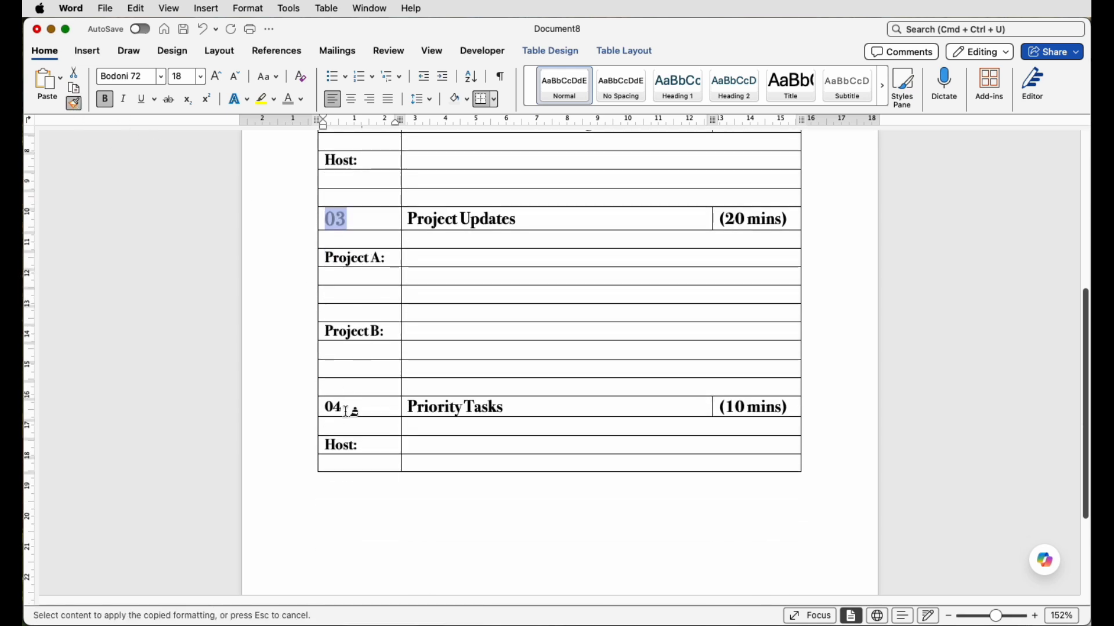
drag(344, 408, 326, 408)
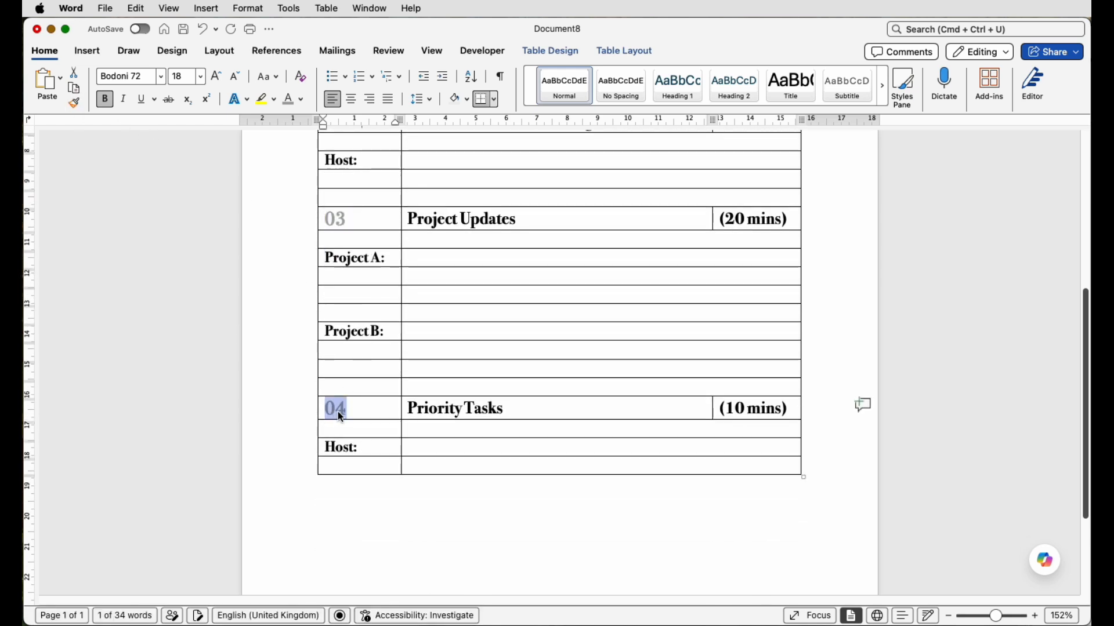
- Set the height of the Date, Time and Location rows to 1 cm
scroll(335, 227, up, 3)
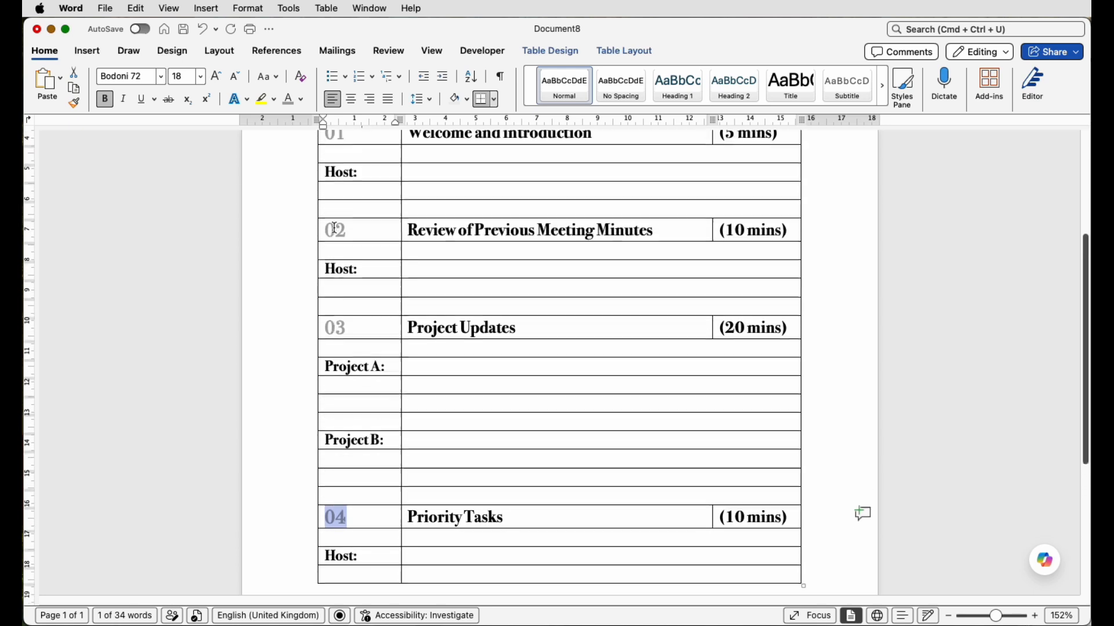
scroll(334, 227, up, 1)
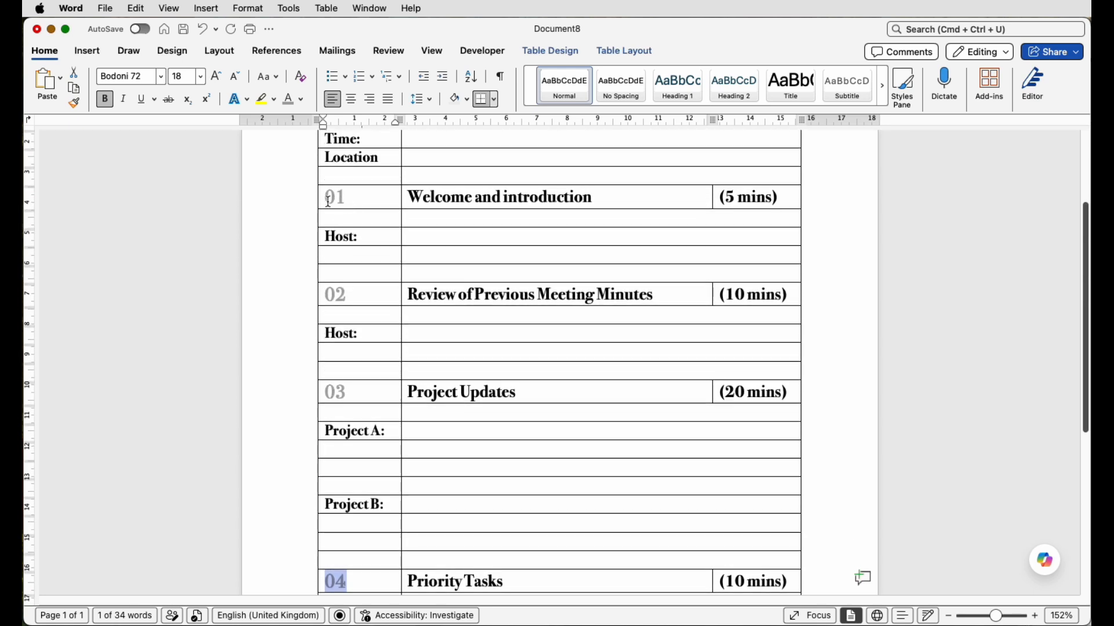
scroll(421, 346, up, 2)
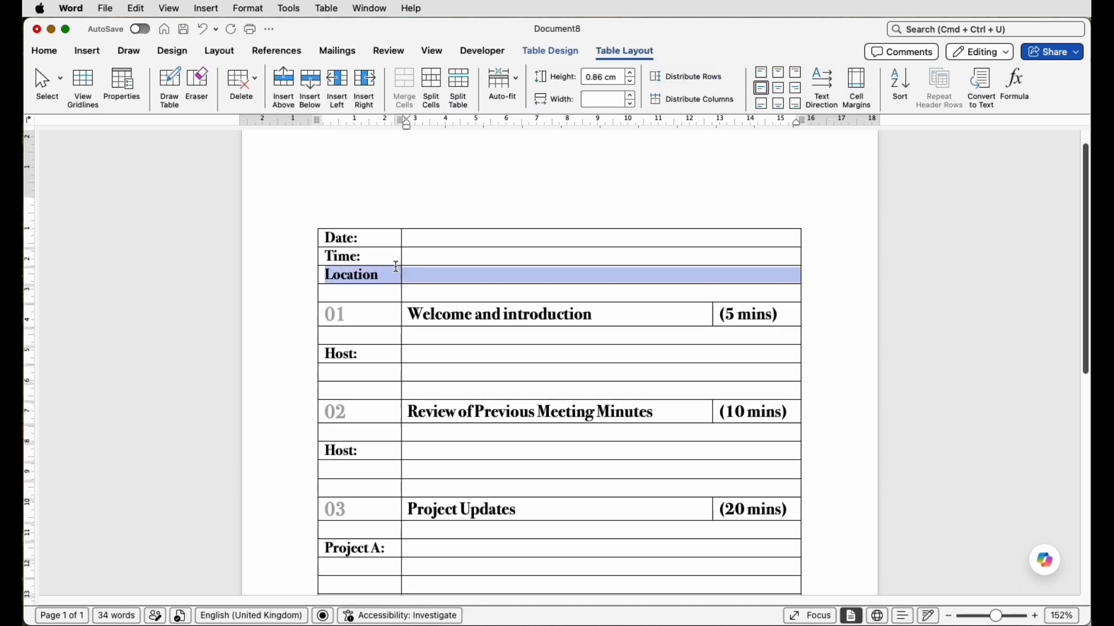
drag(396, 267, 381, 243)
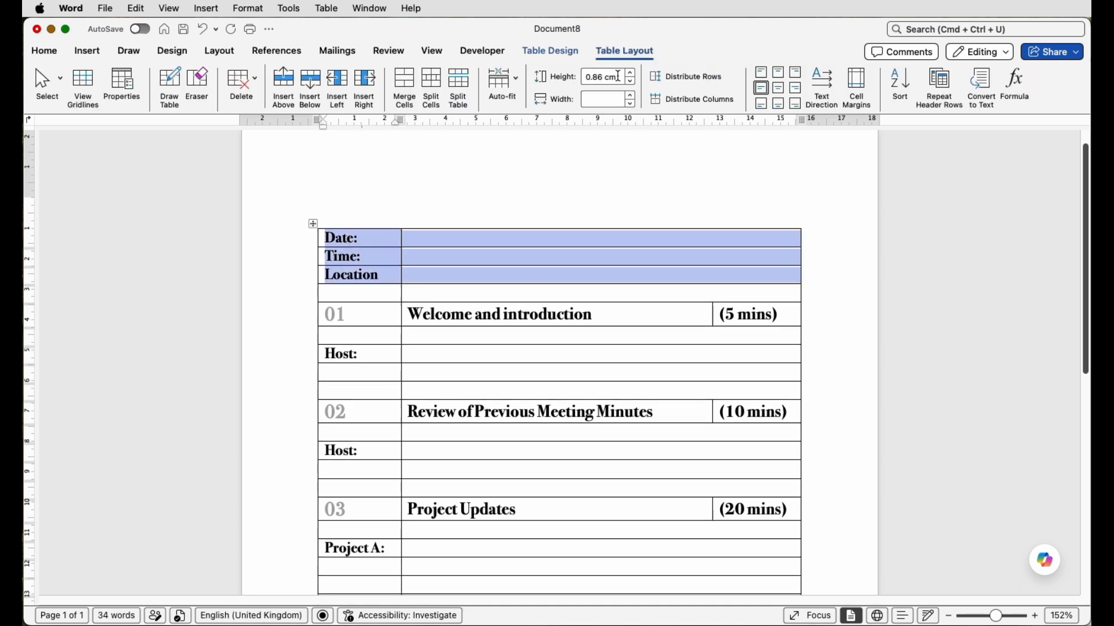
click(594, 77)
text(1)
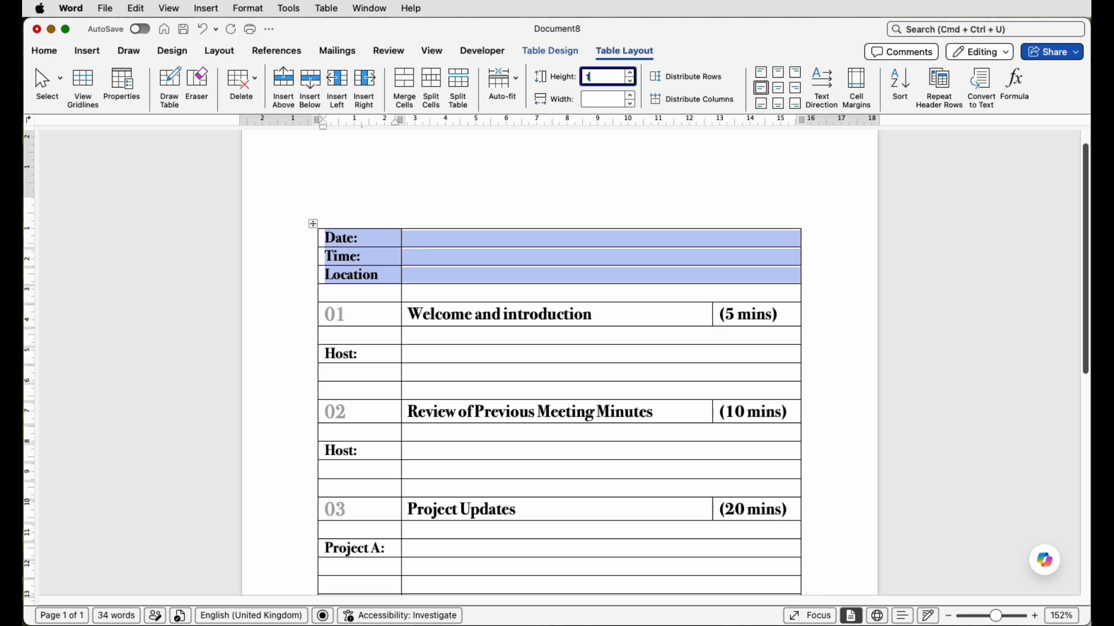
key(Return)
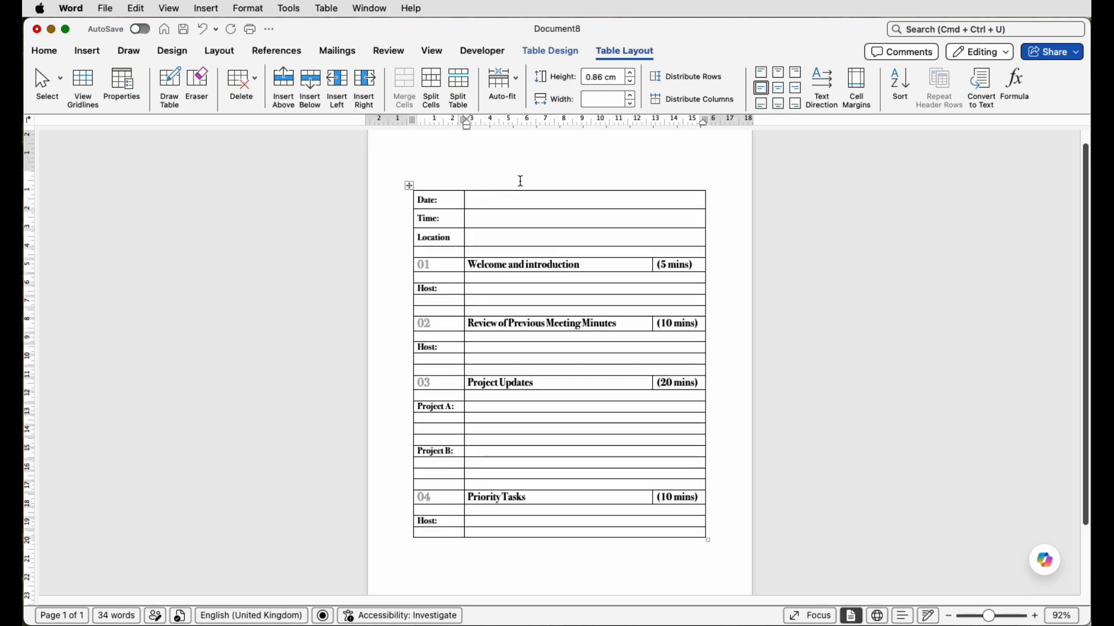
- Insert several blank lines above the table to move it down the page
click(523, 172)
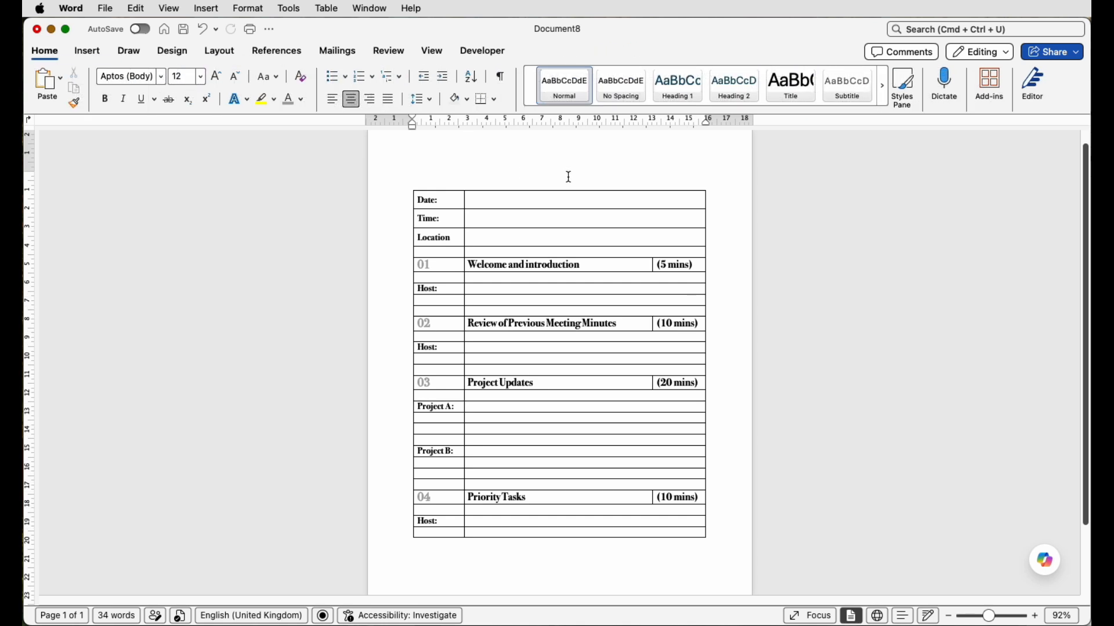
key(Return)
key(Return)
key(Return)
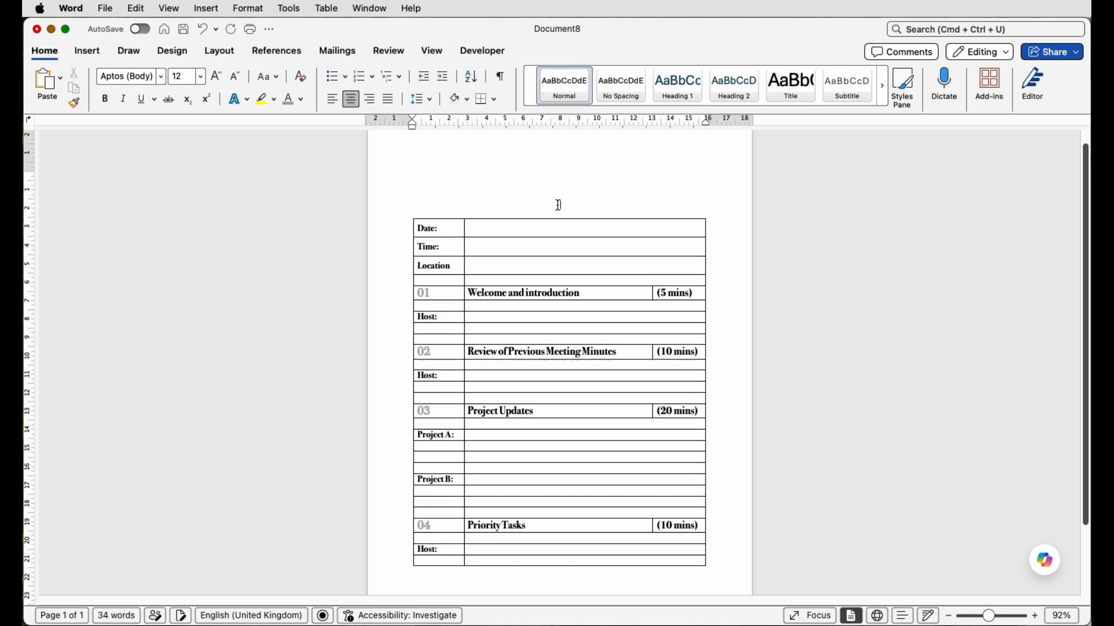
scroll(557, 206, down, 3)
key(Return)
key(Return)
key(Return)
key(Return)
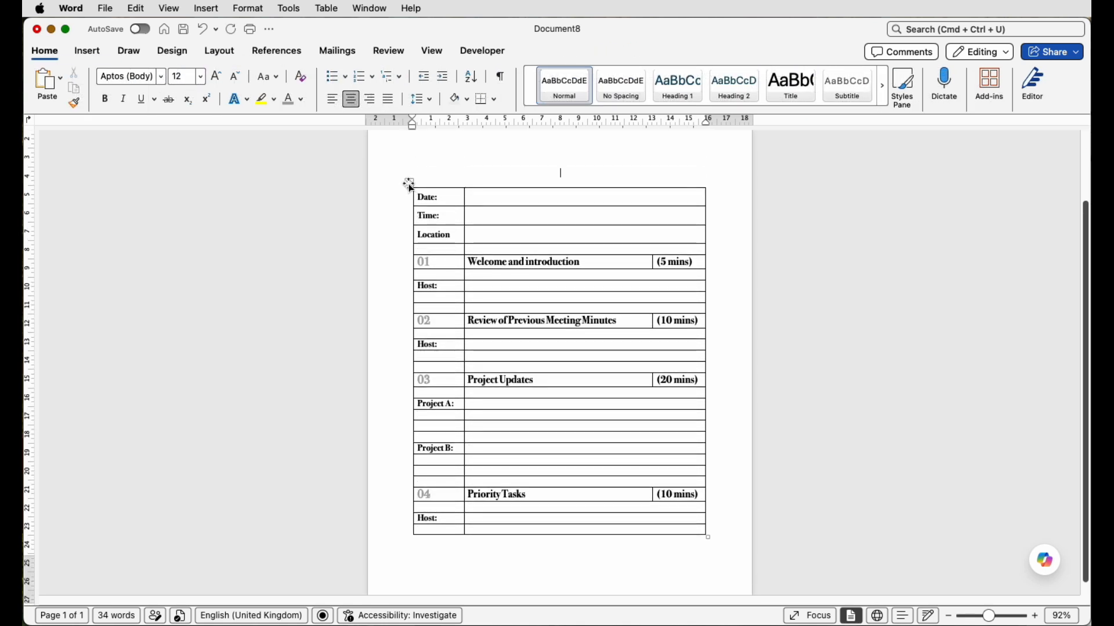
- Remove all borders from the entire agenda table
click(410, 185)
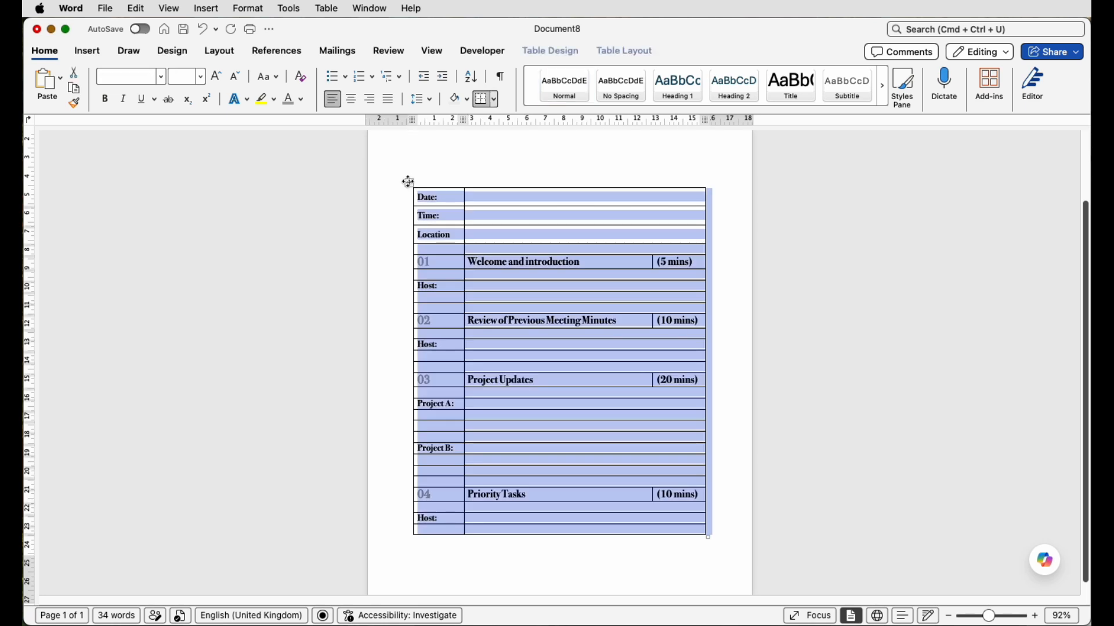
click(577, 51)
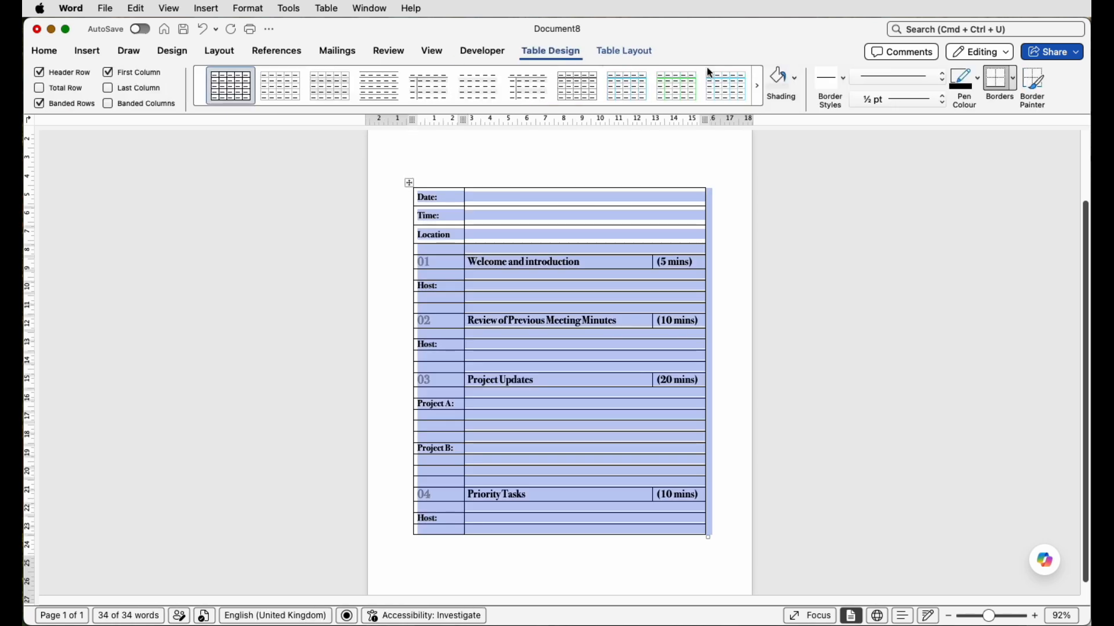
click(1014, 80)
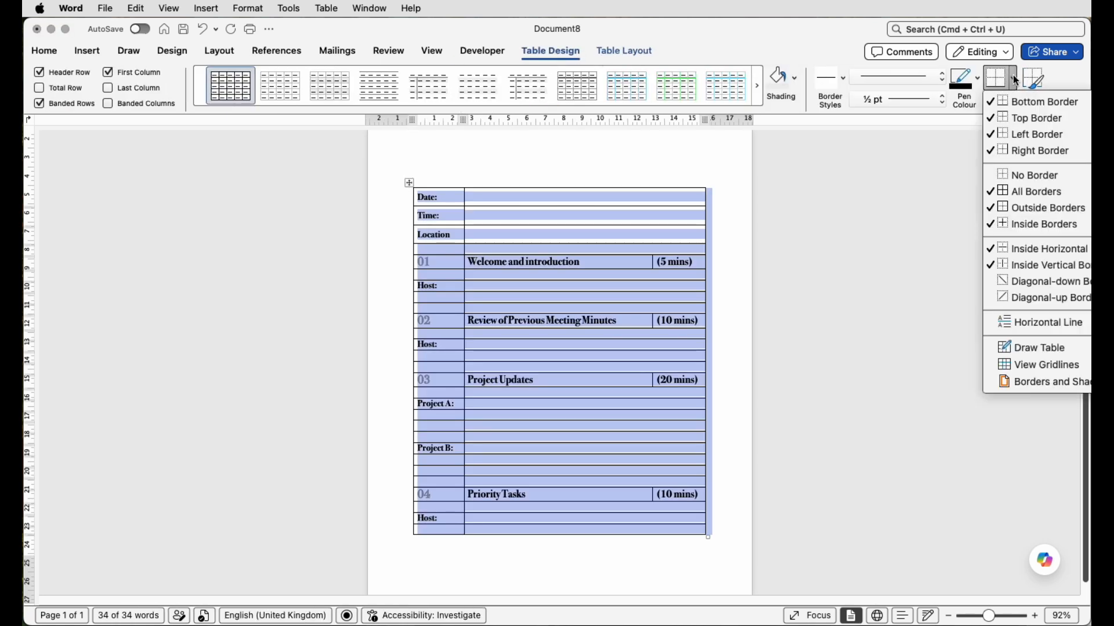
click(1015, 174)
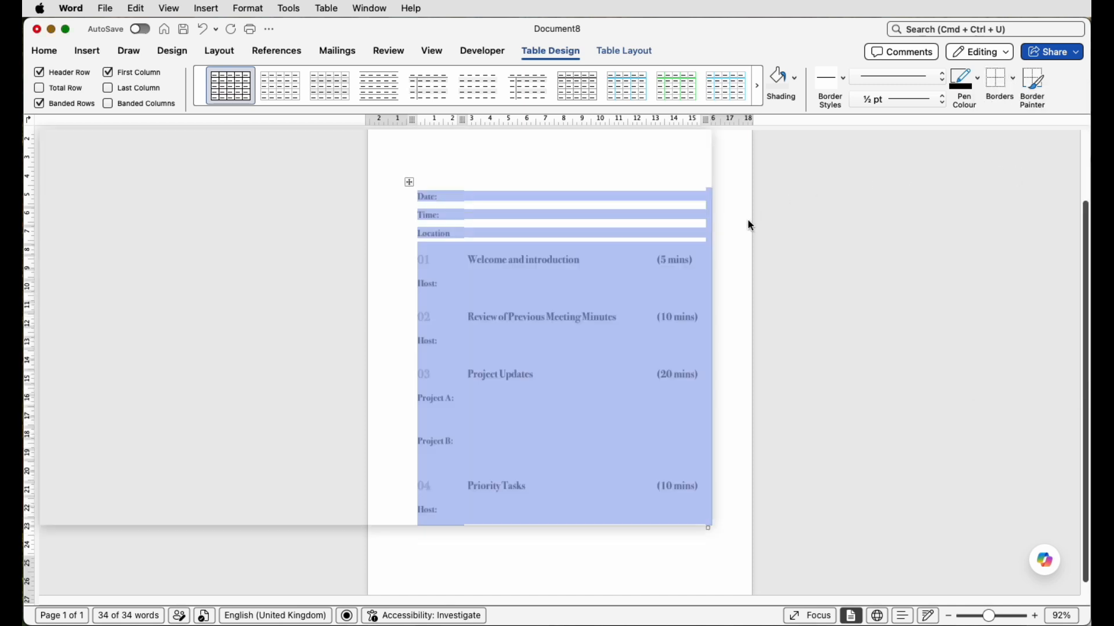
- Add bottom and top borders to the item 01 "Welcome and introduction" heading row
click(705, 268)
drag(701, 260, 485, 265)
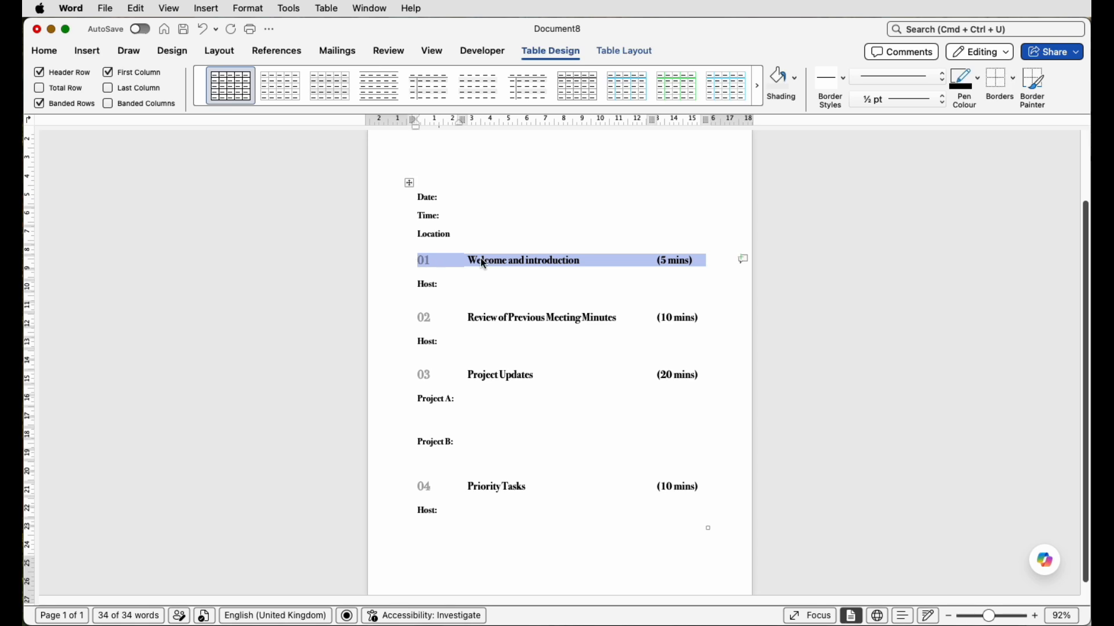
click(1014, 81)
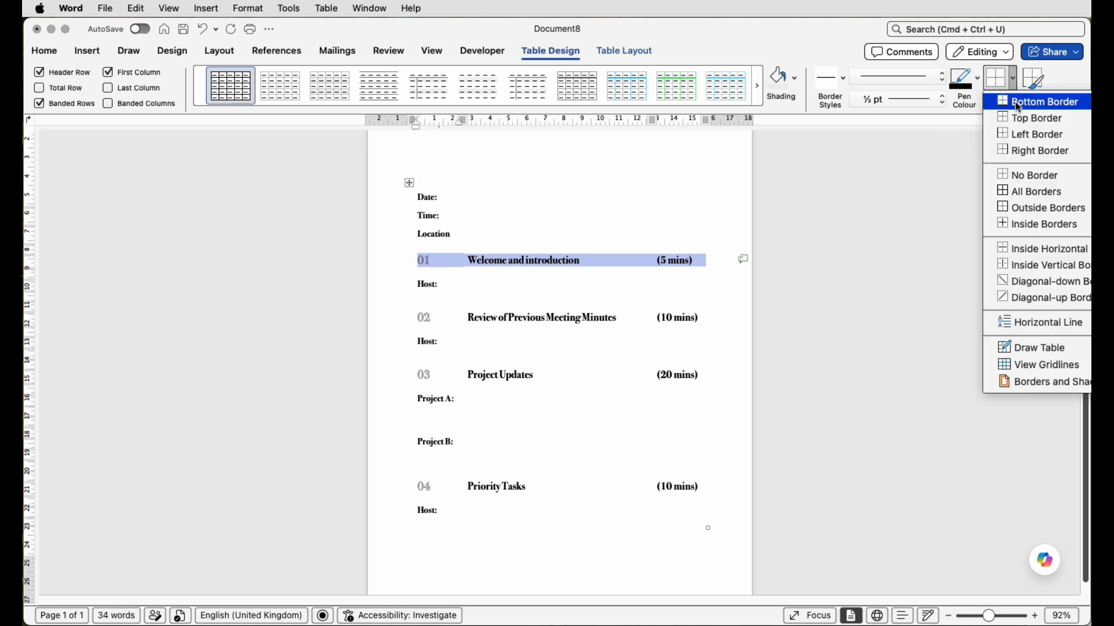
click(1015, 102)
click(1012, 87)
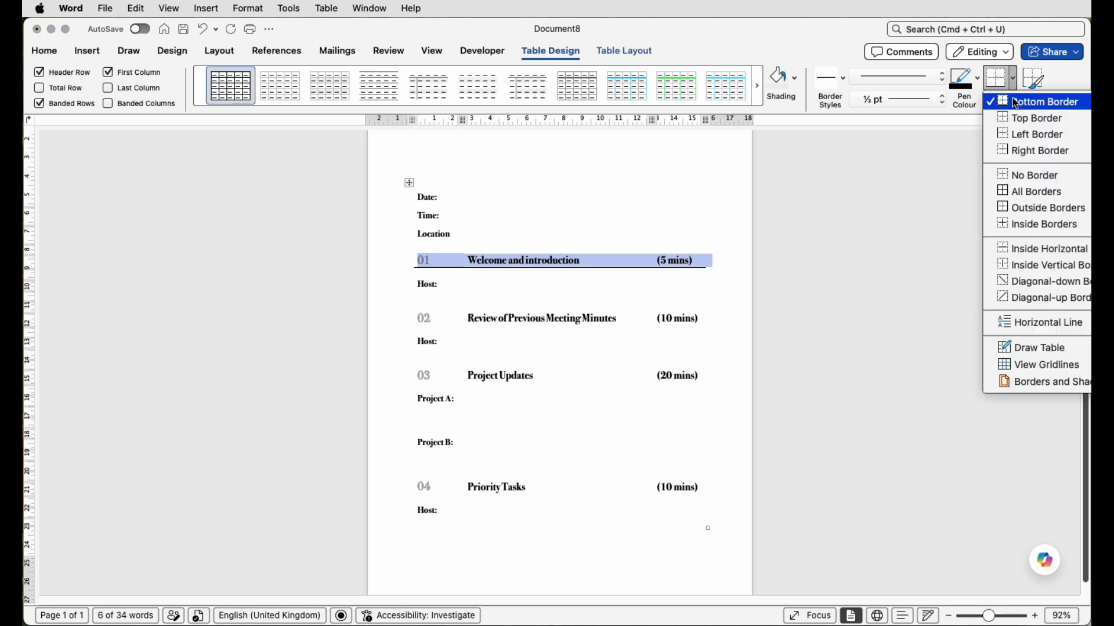
click(1012, 119)
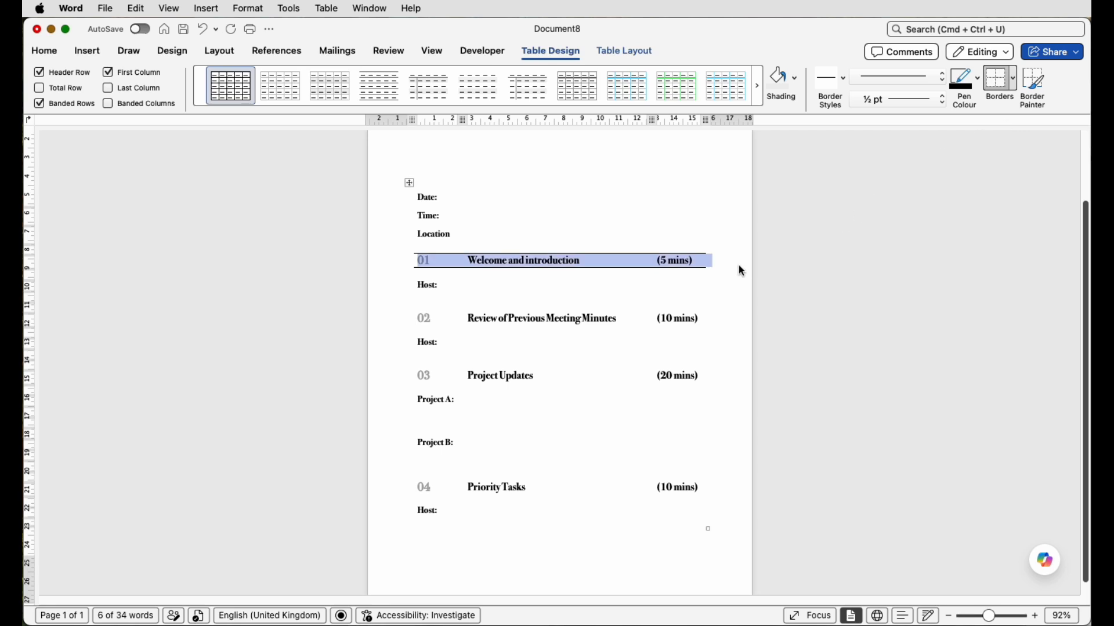
click(778, 293)
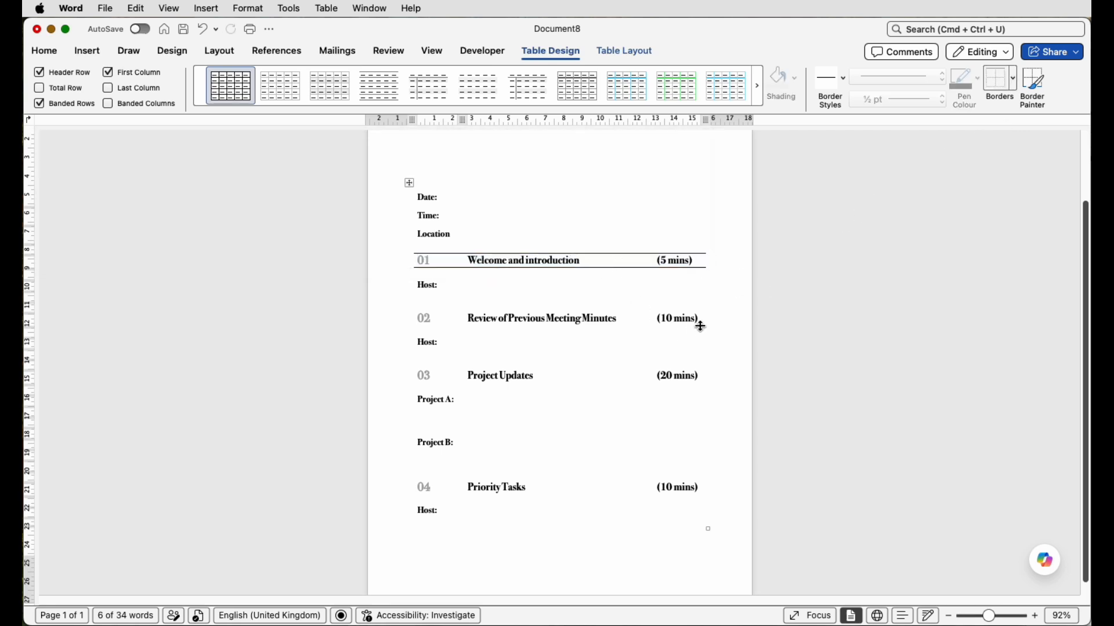
- Add top and bottom borders to the heading rows of items 02, 03 and 04
drag(701, 323, 443, 320)
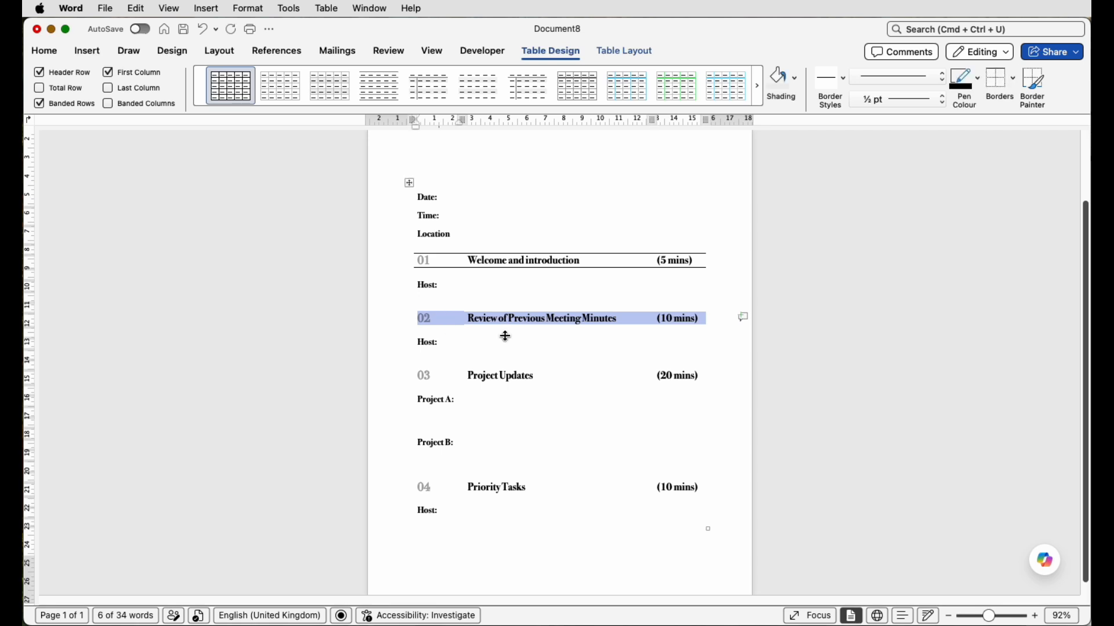
click(995, 79)
drag(700, 377, 442, 377)
click(995, 78)
drag(700, 489, 435, 489)
click(1012, 78)
click(1023, 118)
click(1012, 79)
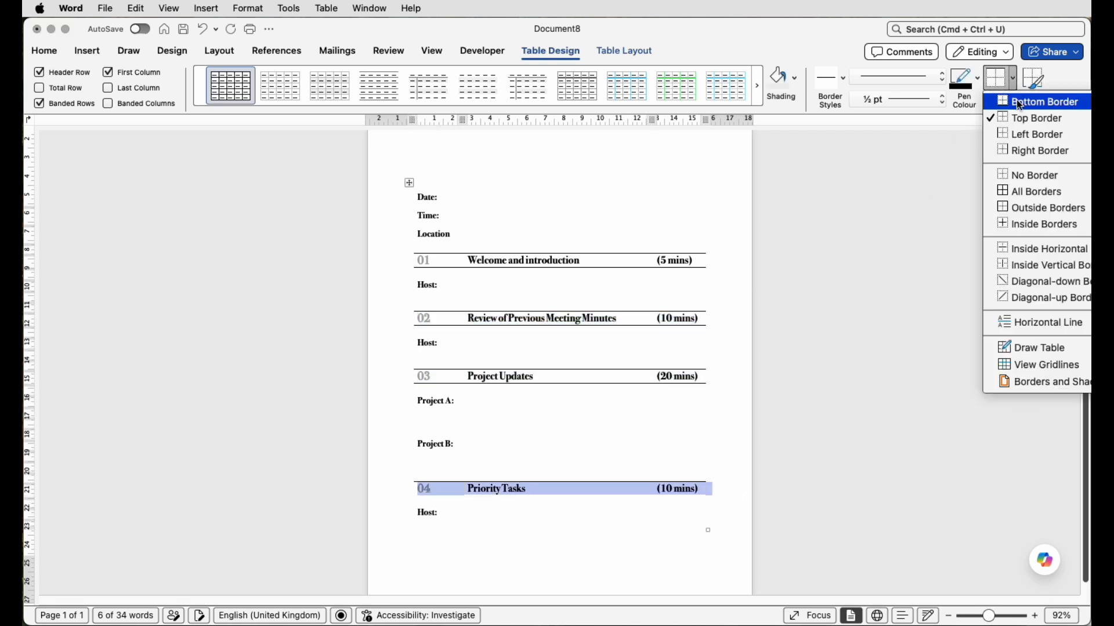
click(1019, 102)
click(794, 274)
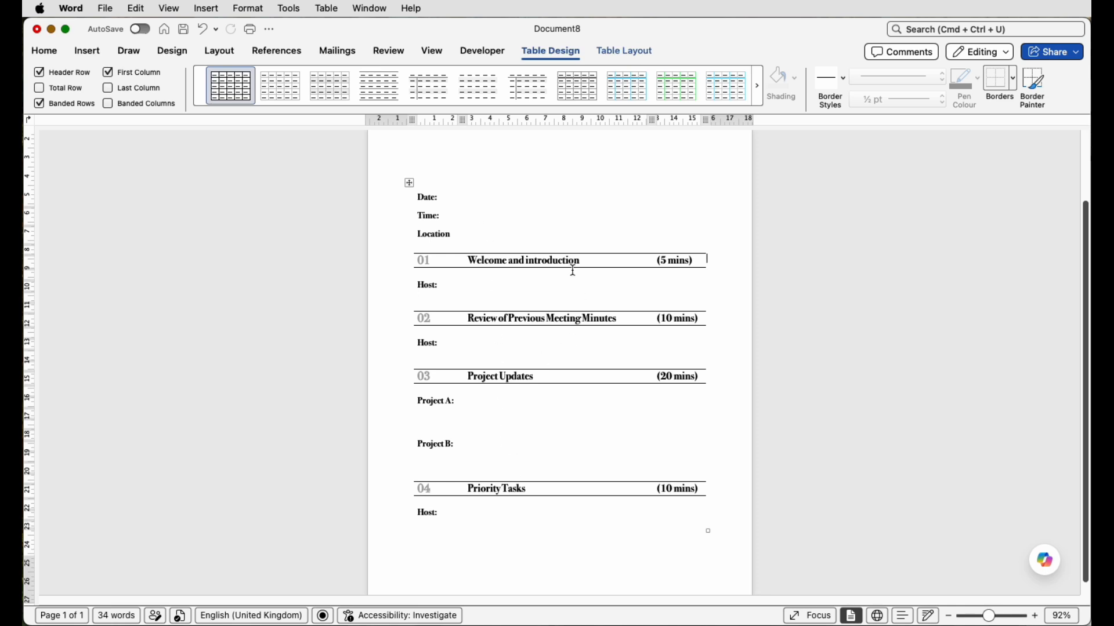
- Draw a text box about 2.1 cm high and 11.9 cm wide above the table and enter the title "MEETING AGENDA"
scroll(573, 270, down, 1)
scroll(573, 270, up, 6)
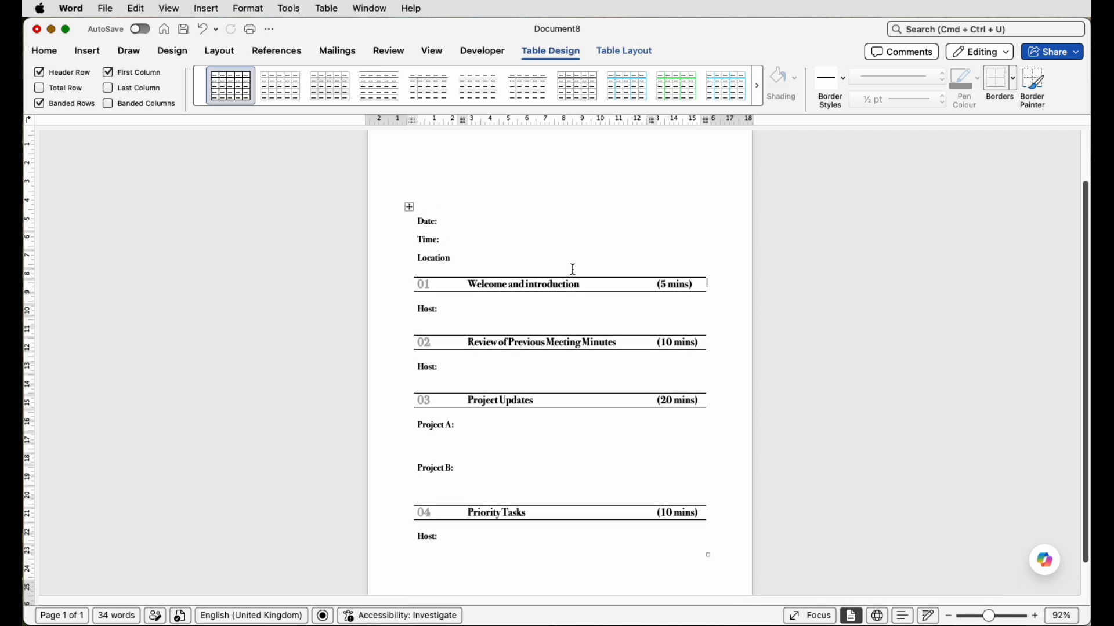
scroll(573, 269, up, 2)
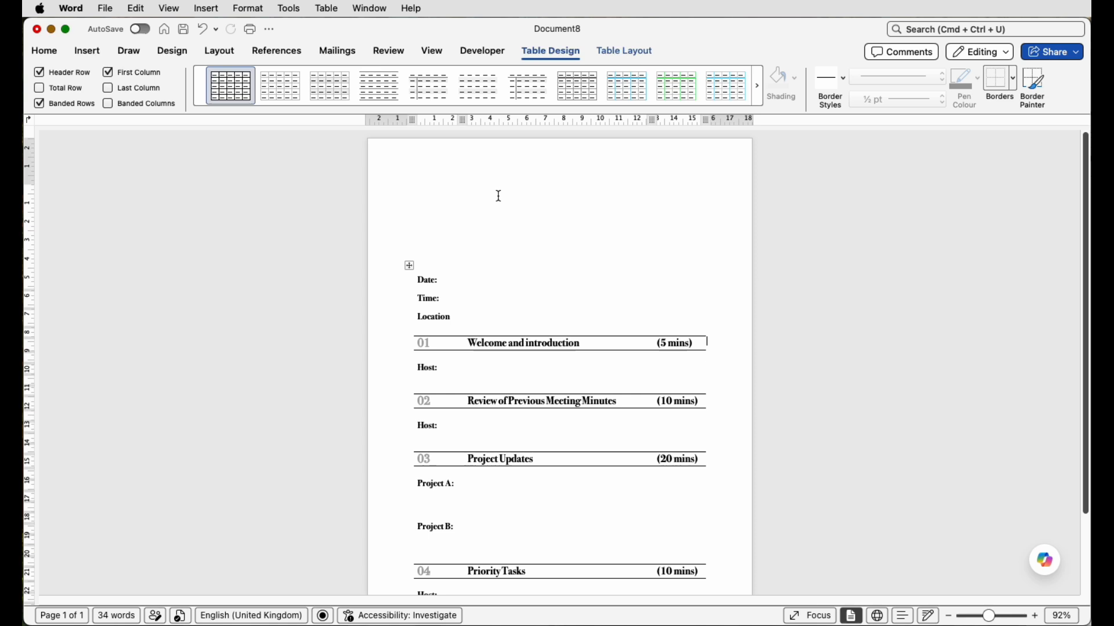
click(529, 226)
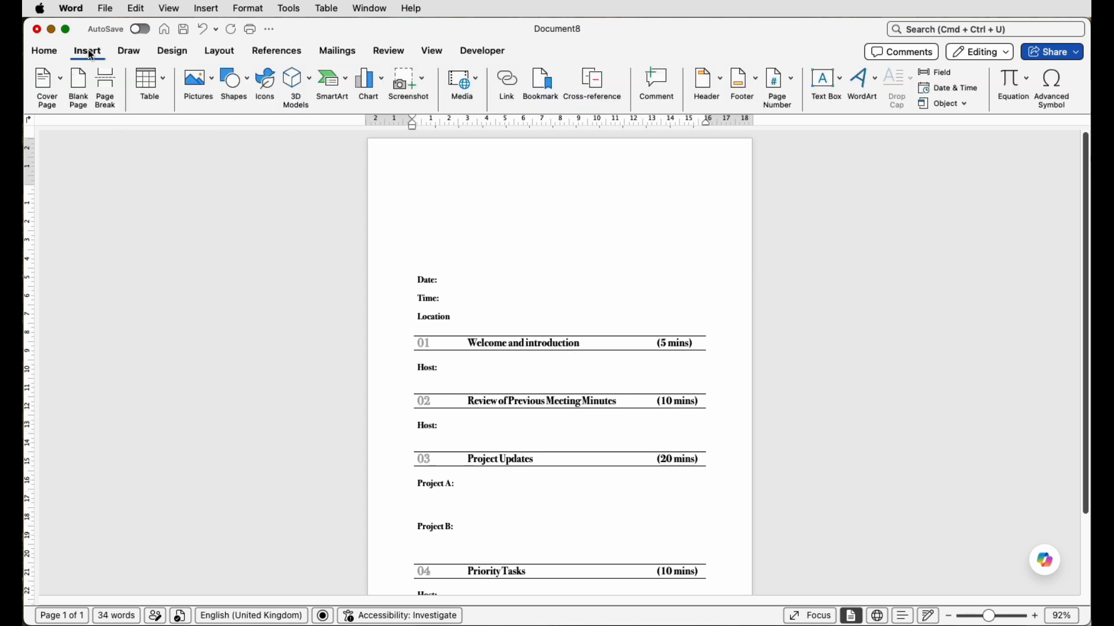
click(840, 85)
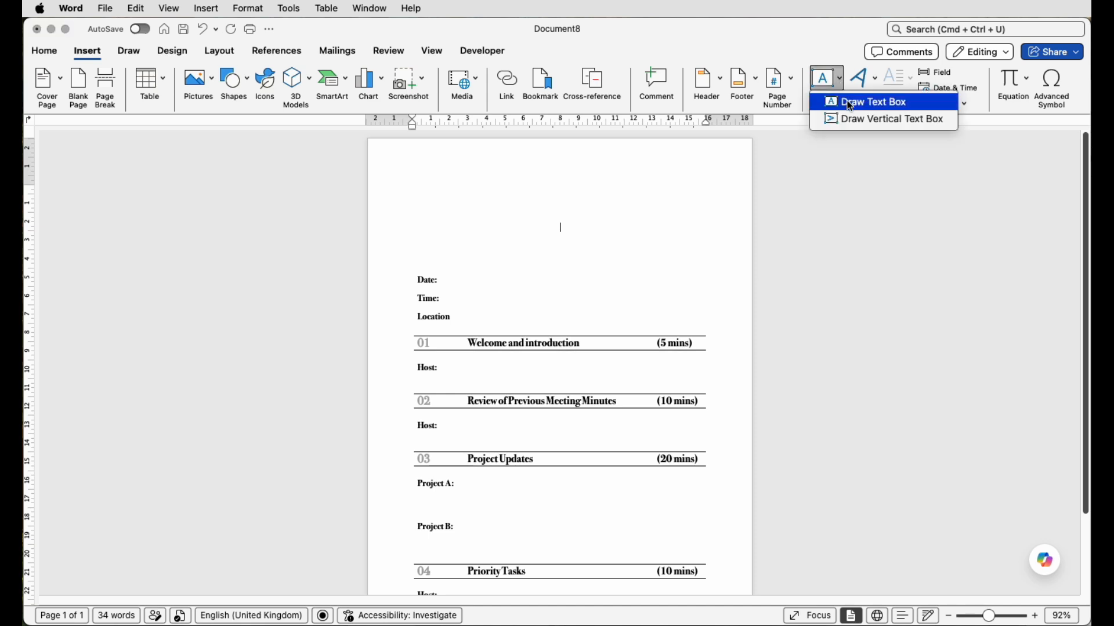
click(851, 103)
drag(463, 194, 679, 232)
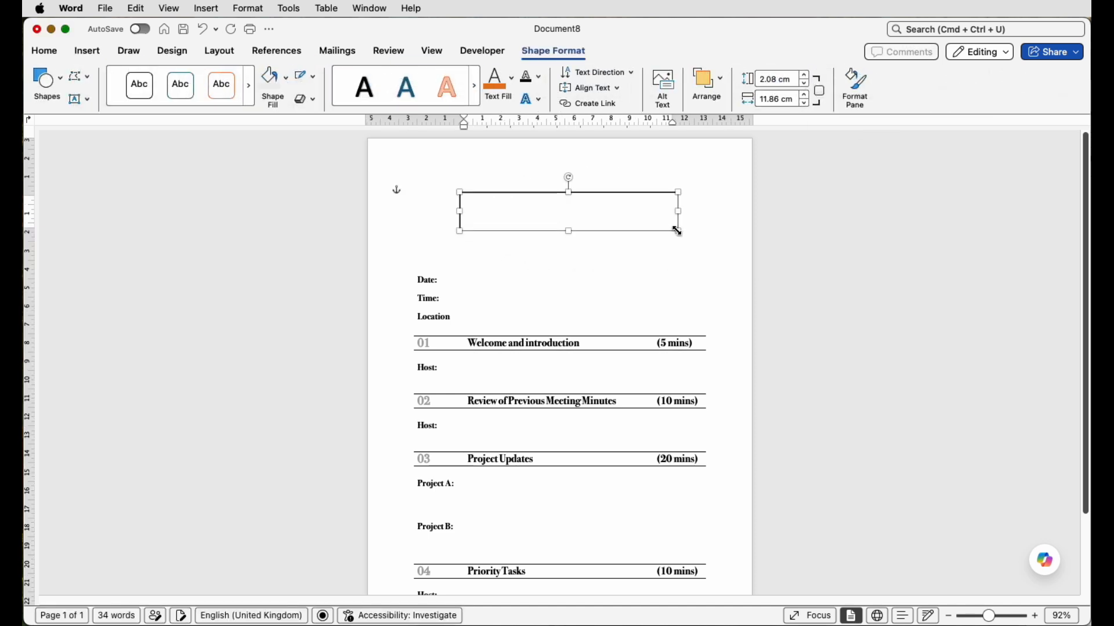
text(MEETING)
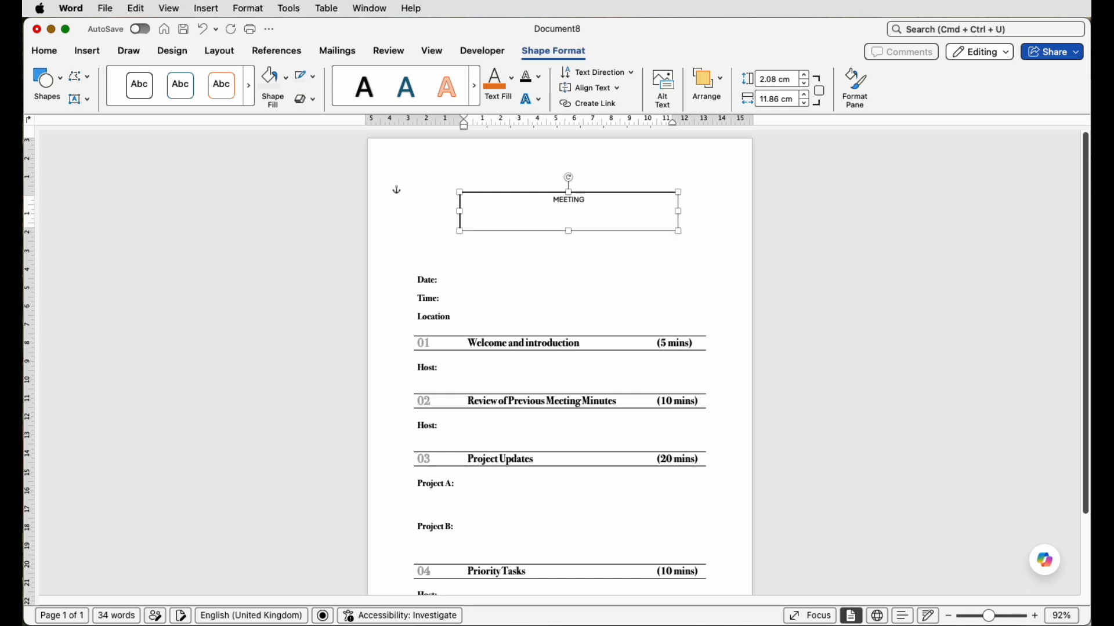
text( AGENDA)
- Format the MEETING AGENDA title in Bodoni 72 at font size 36
triple_click(566, 202)
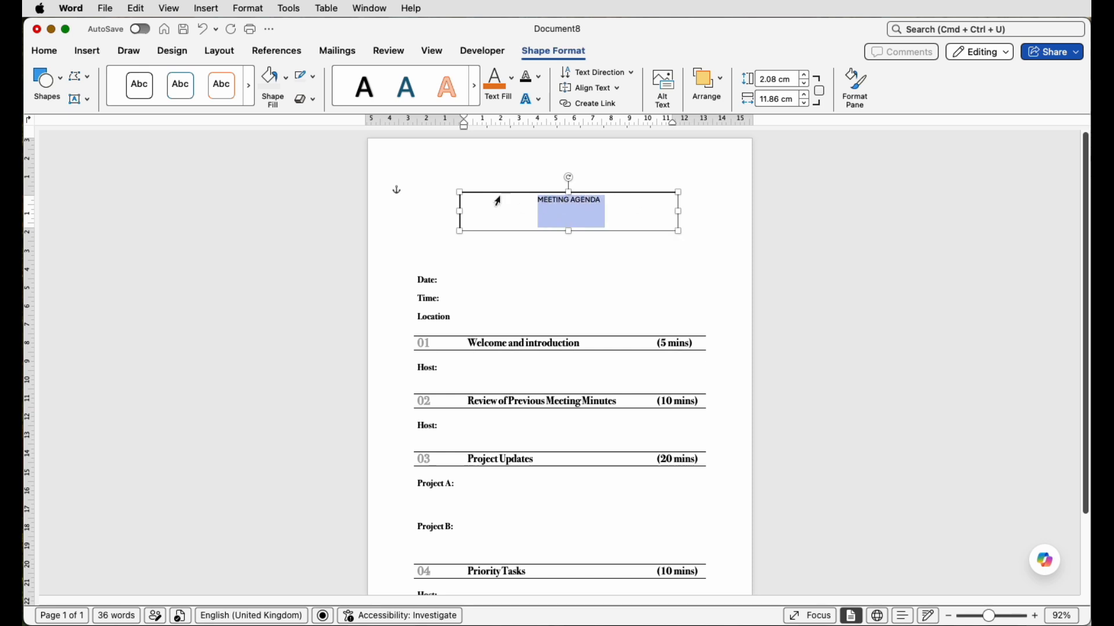
click(55, 55)
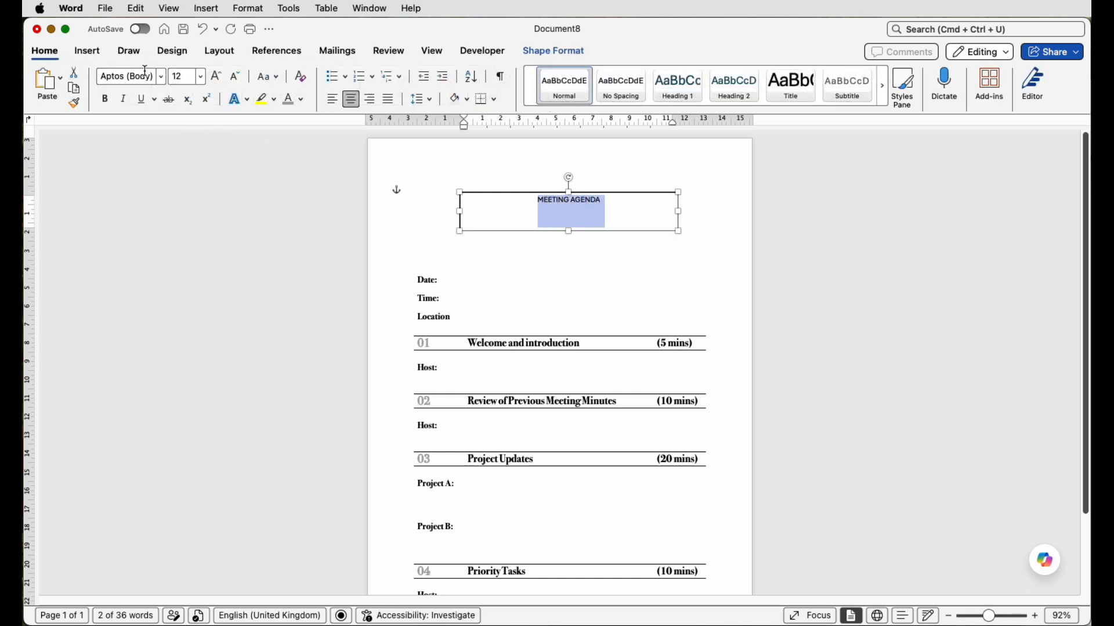
click(162, 76)
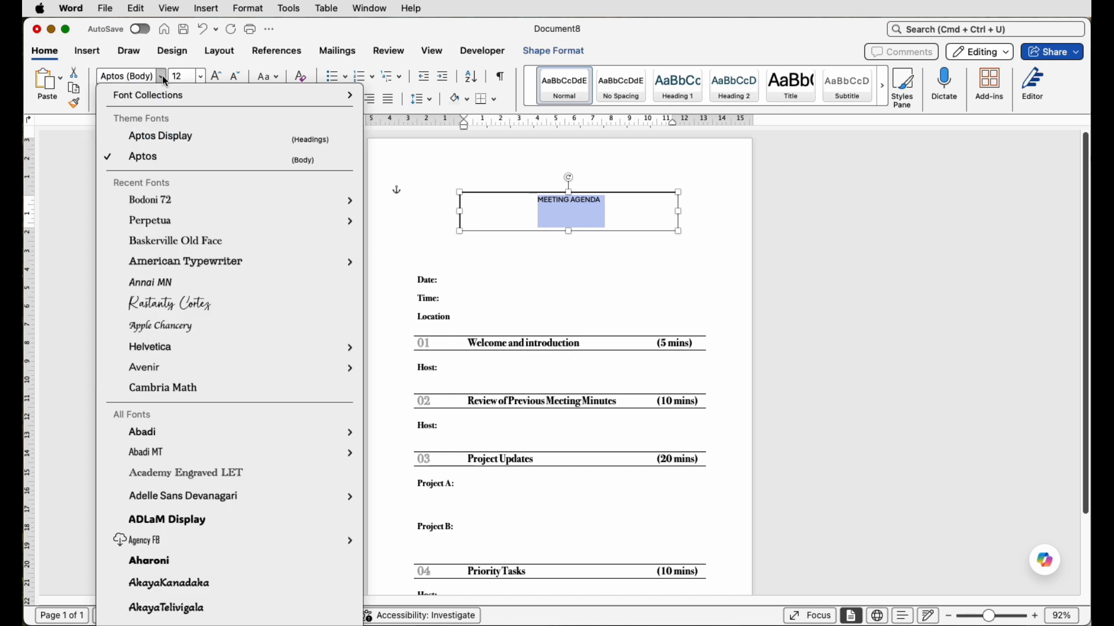
click(167, 199)
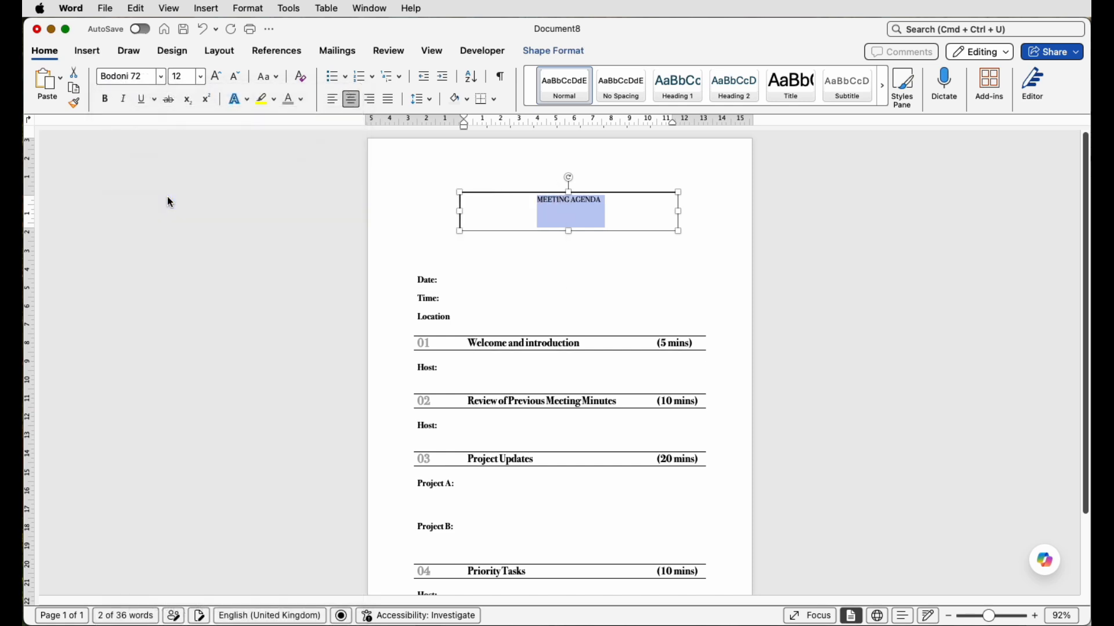
click(218, 77)
click(219, 81)
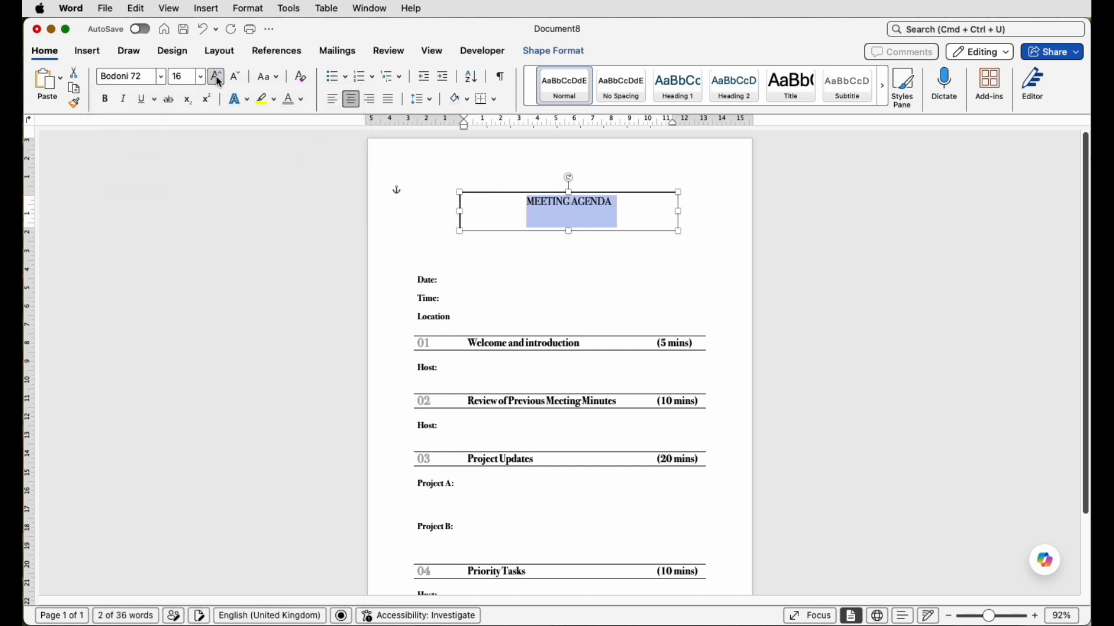
click(218, 77)
click(217, 77)
click(218, 77)
click(217, 77)
click(217, 77)
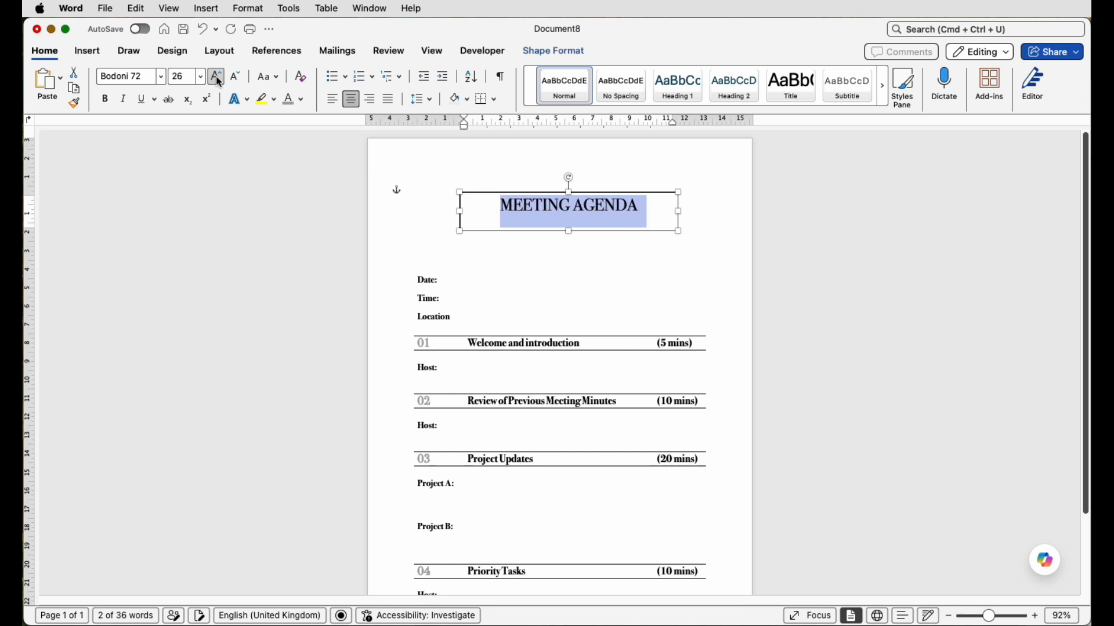
click(217, 77)
click(218, 78)
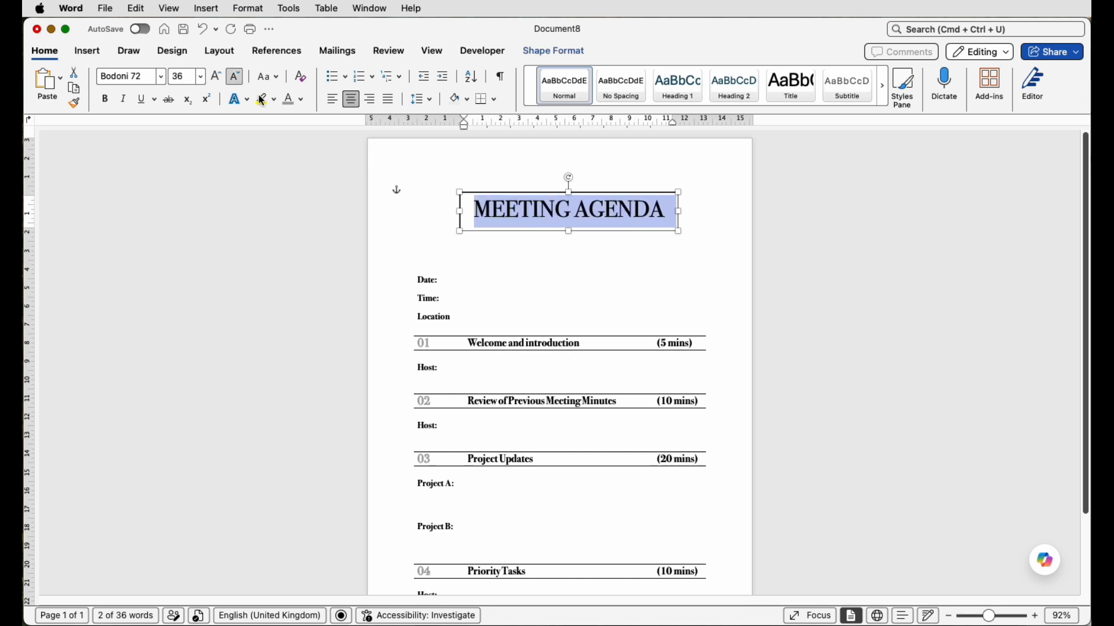
click(520, 251)
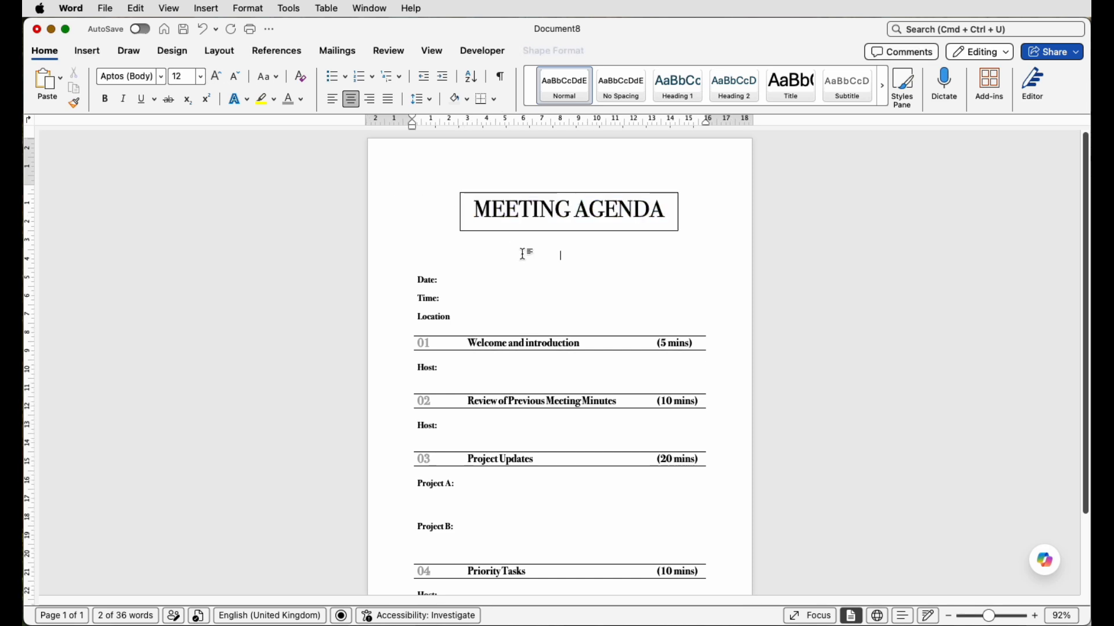
- Remove the outline of the MEETING AGENDA text box
click(549, 212)
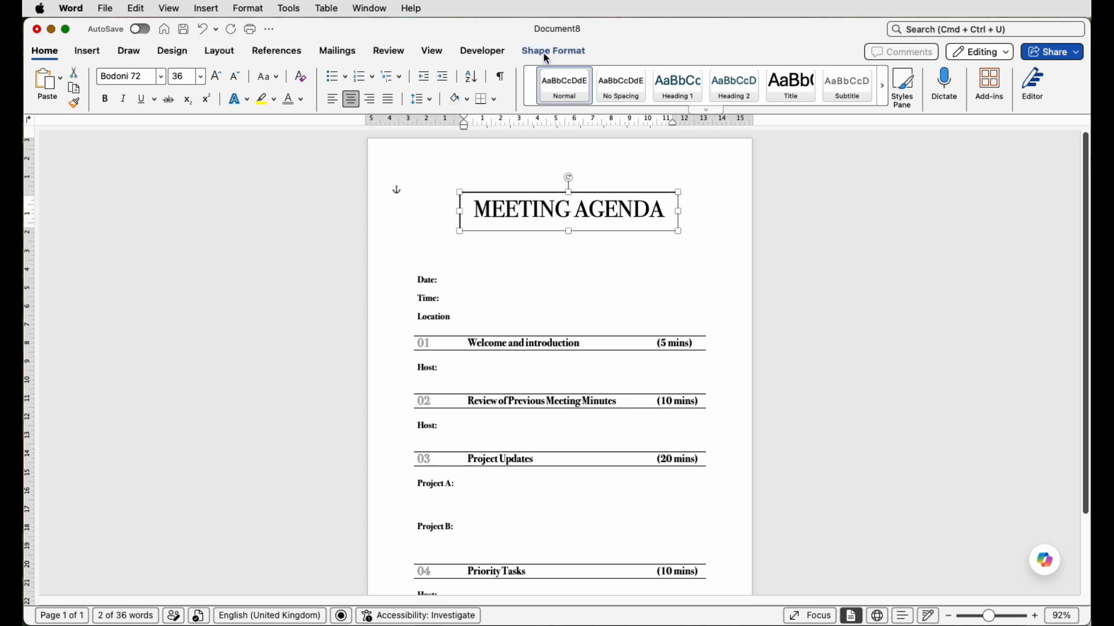
click(547, 53)
click(314, 76)
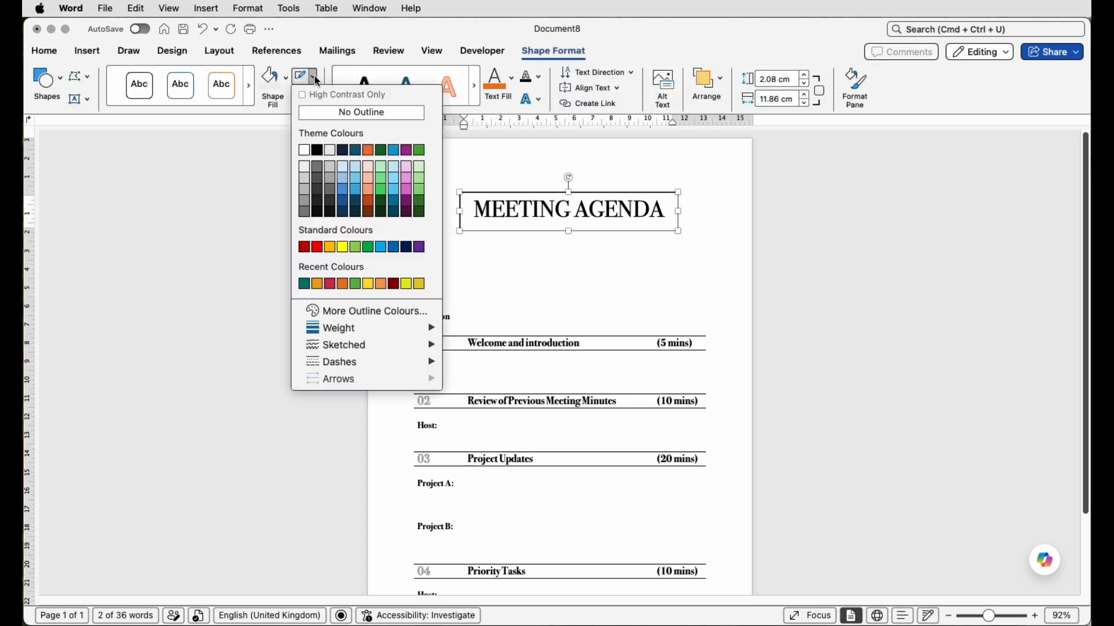
click(316, 115)
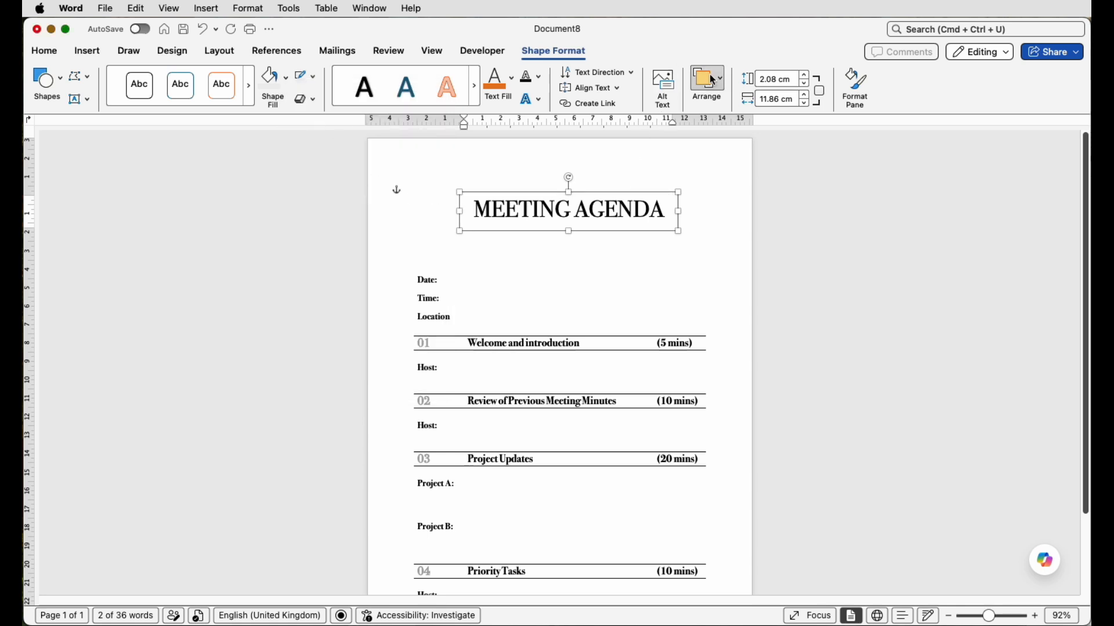
- Centre the title text box horizontally between the page margins
click(218, 52)
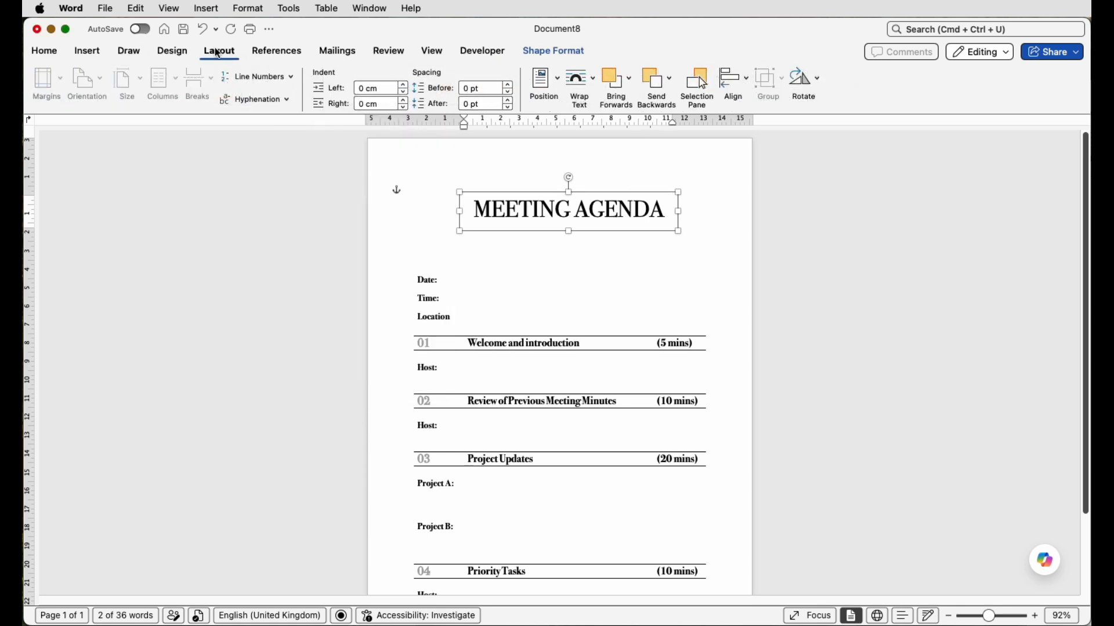
click(737, 94)
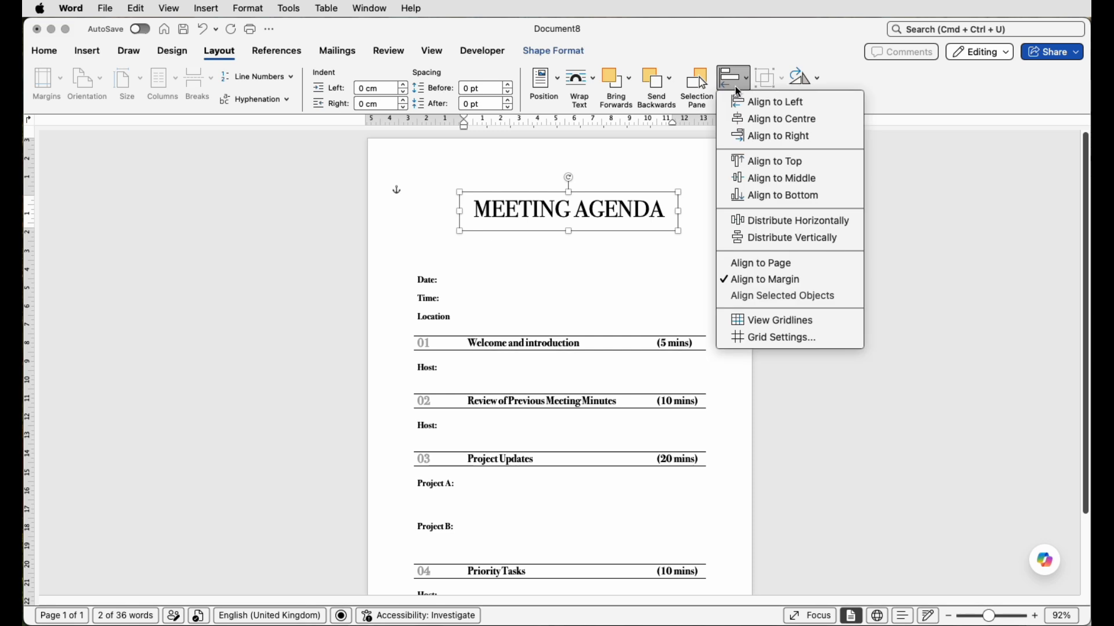
click(752, 119)
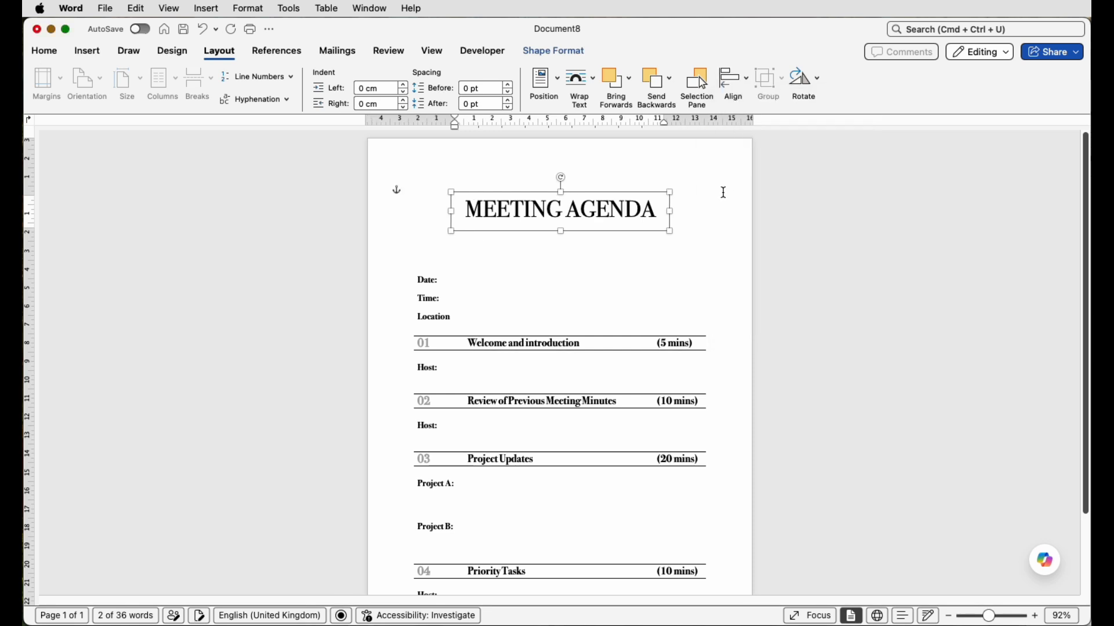
- Delete a blank line above the table to move the title and the table up the page
click(722, 193)
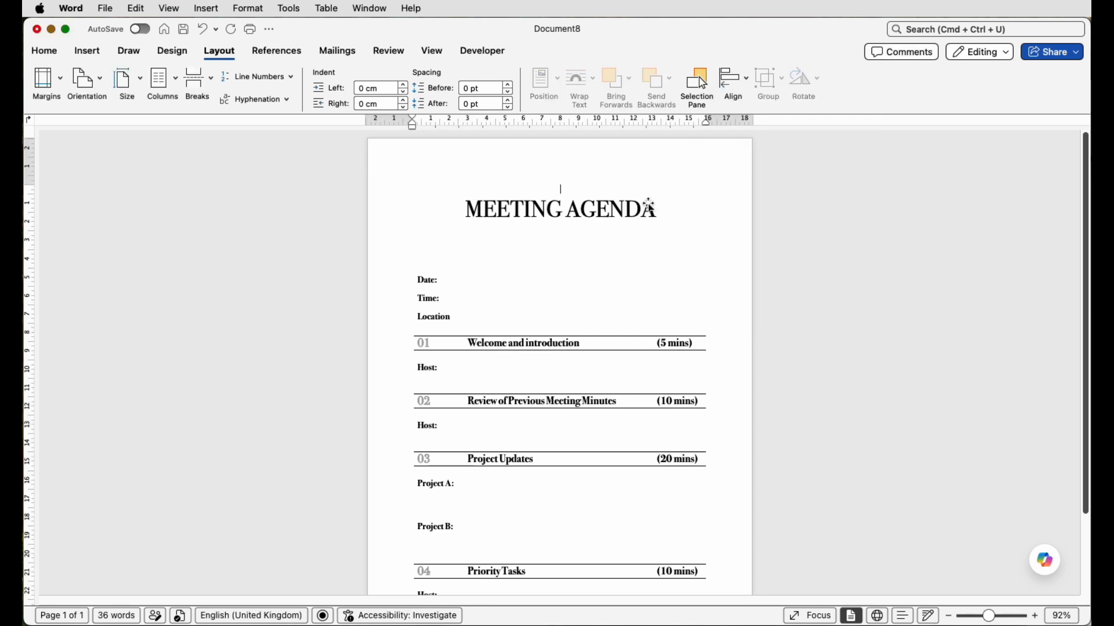
key(BackSpace)
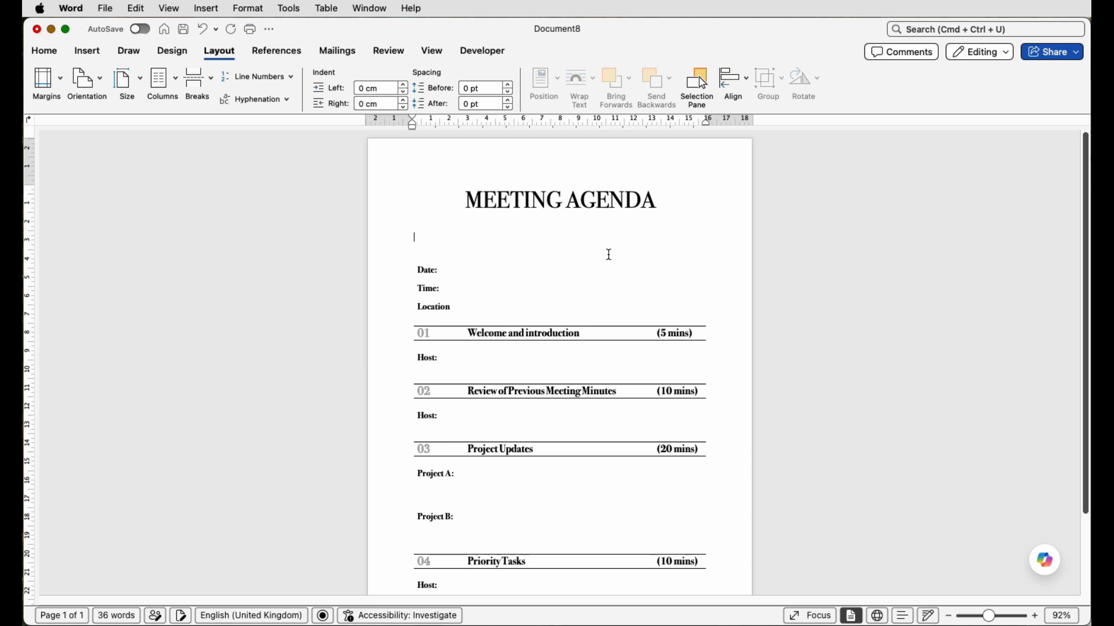
scroll(606, 253, down, 3)
scroll(524, 535, up, 1)
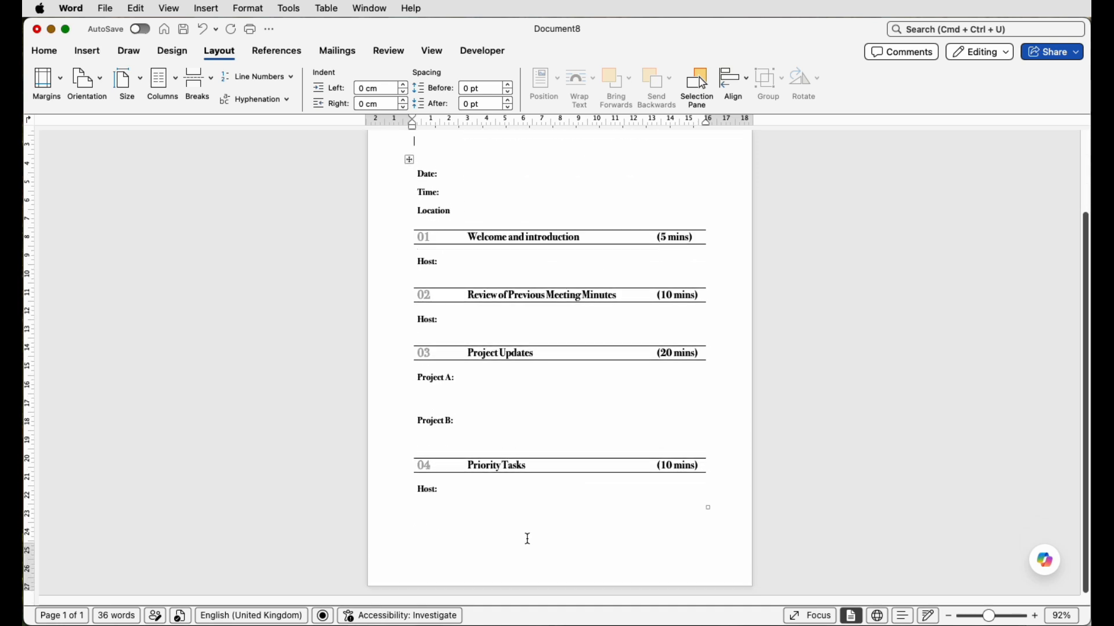
- Add the left-aligned text "Meeting Agenda for Apex Comms Dept 01" to the page footer and return to the document body
double_click(437, 582)
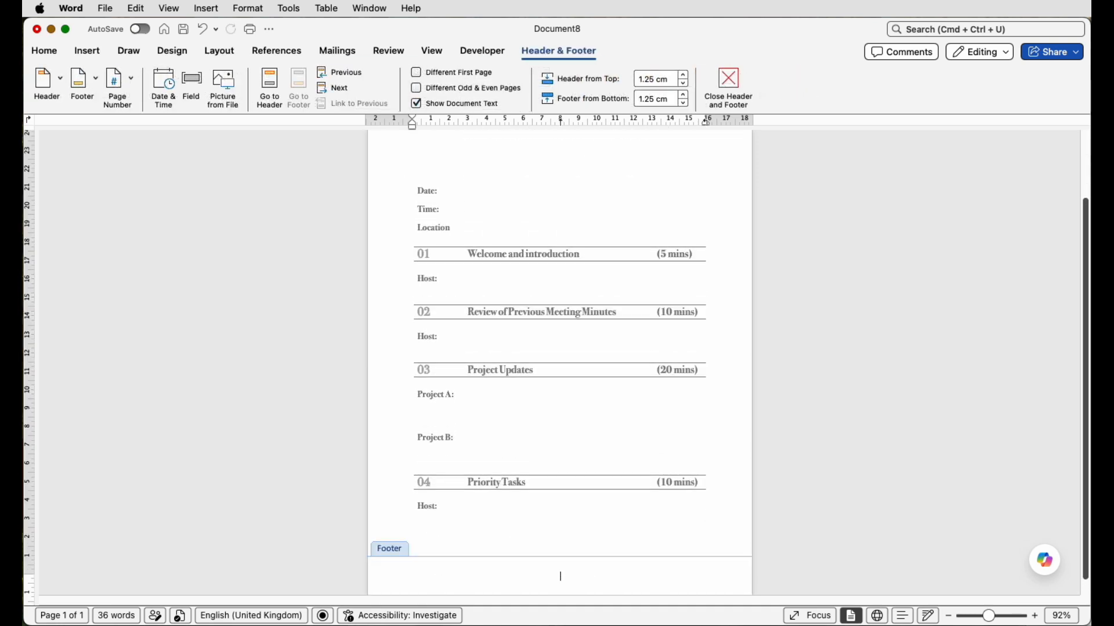
click(44, 53)
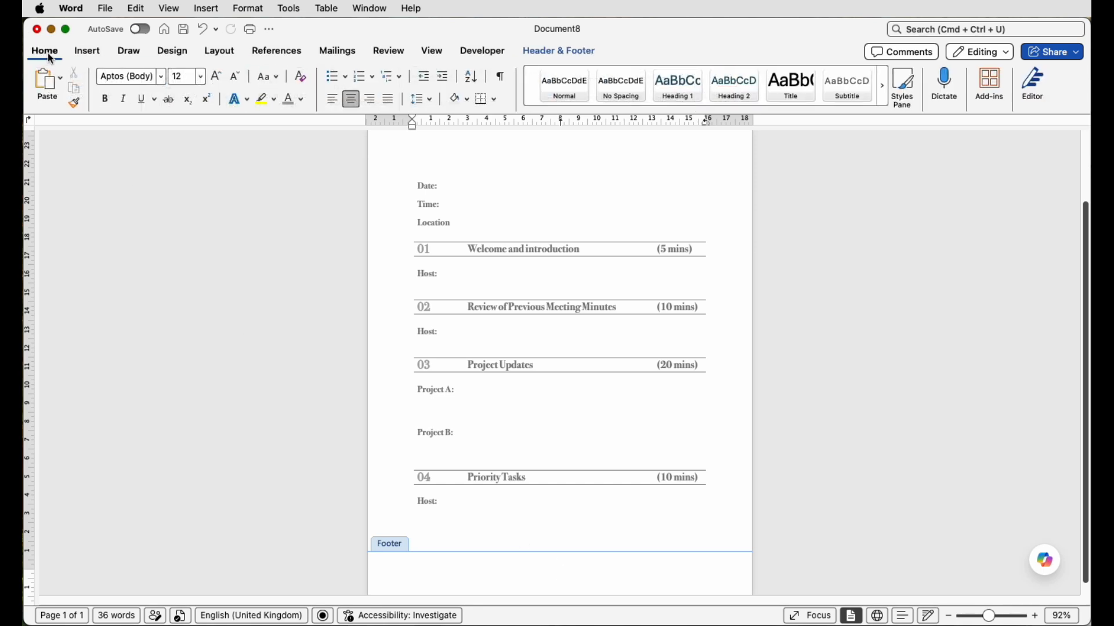
click(333, 107)
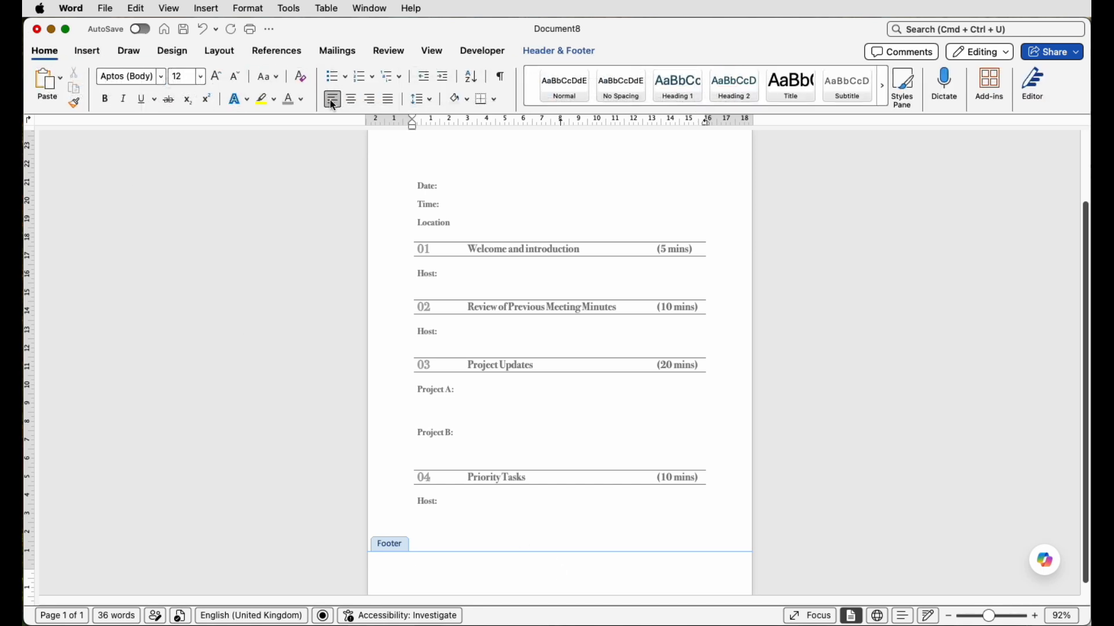
text(Meeting Agenda for Apex Comms Dept 01)
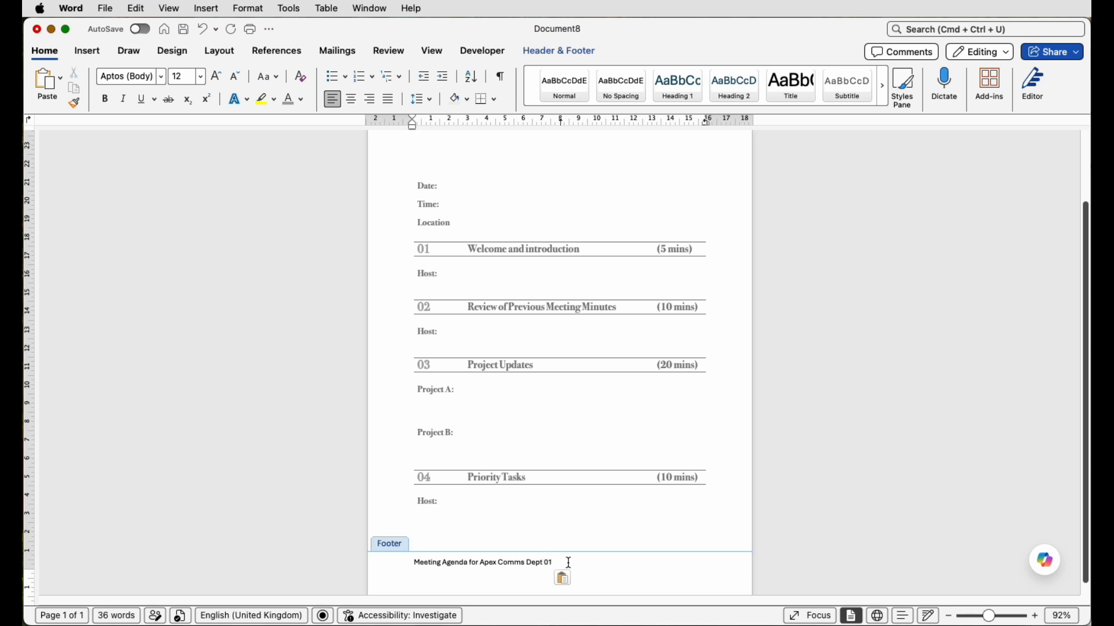
double_click(622, 519)
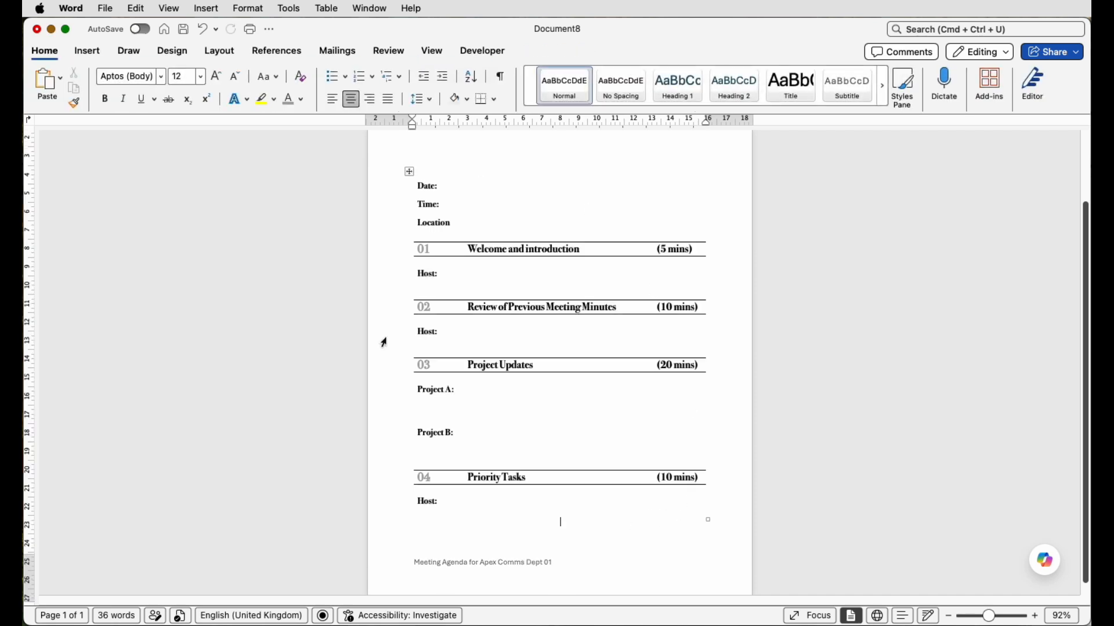
- Save the document as a Microsoft Word template (.dotx) named Meeting Agenda Template in the Templates folder
drag(992, 616, 981, 616)
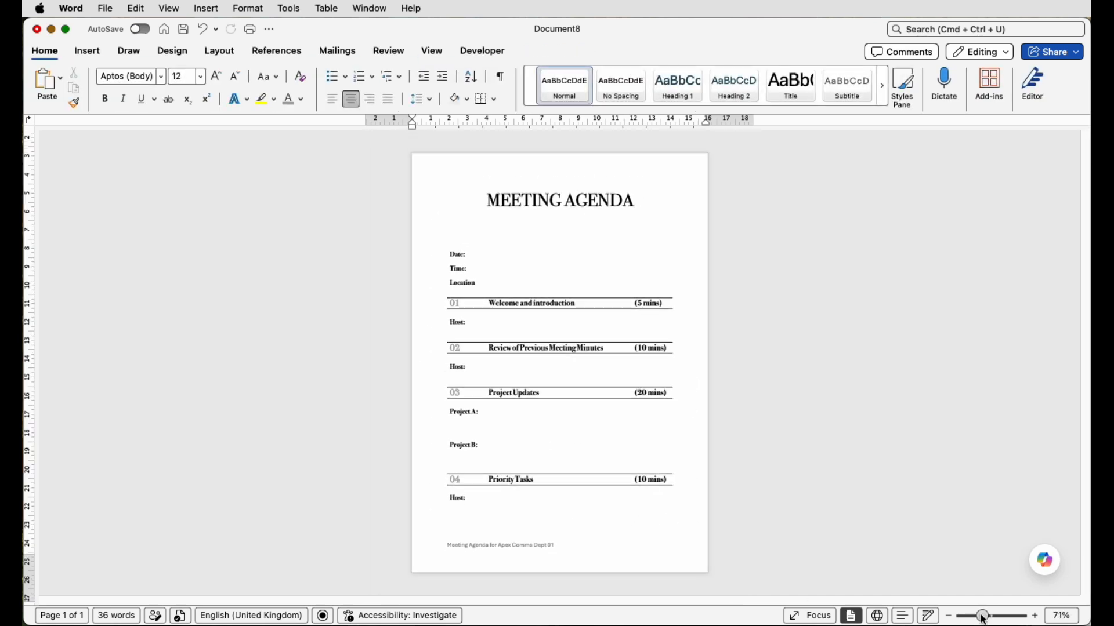
click(761, 485)
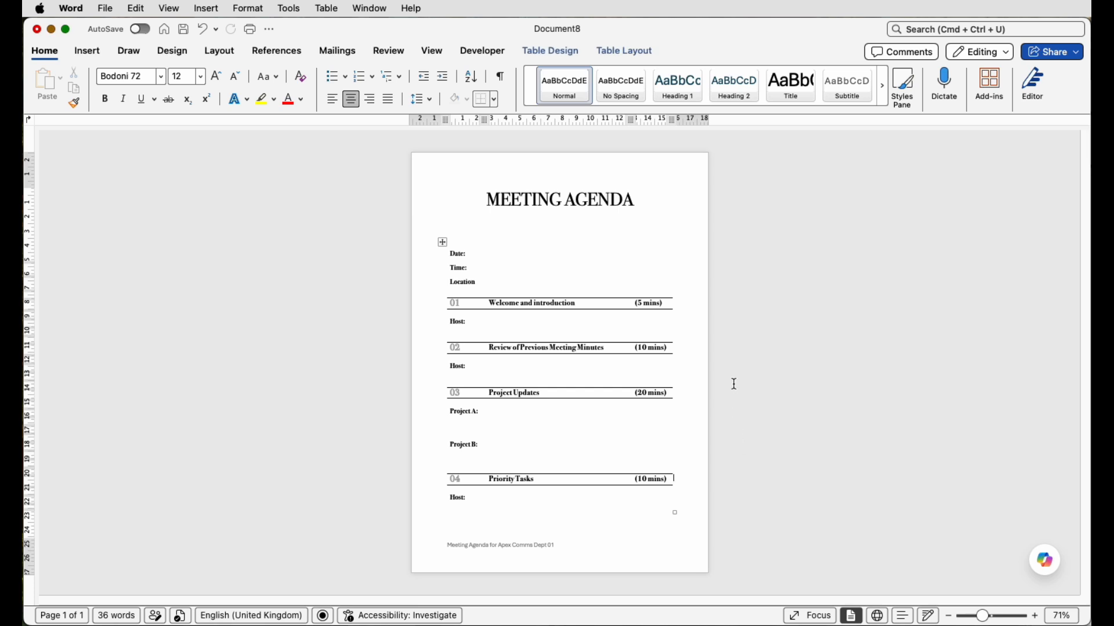
click(106, 8)
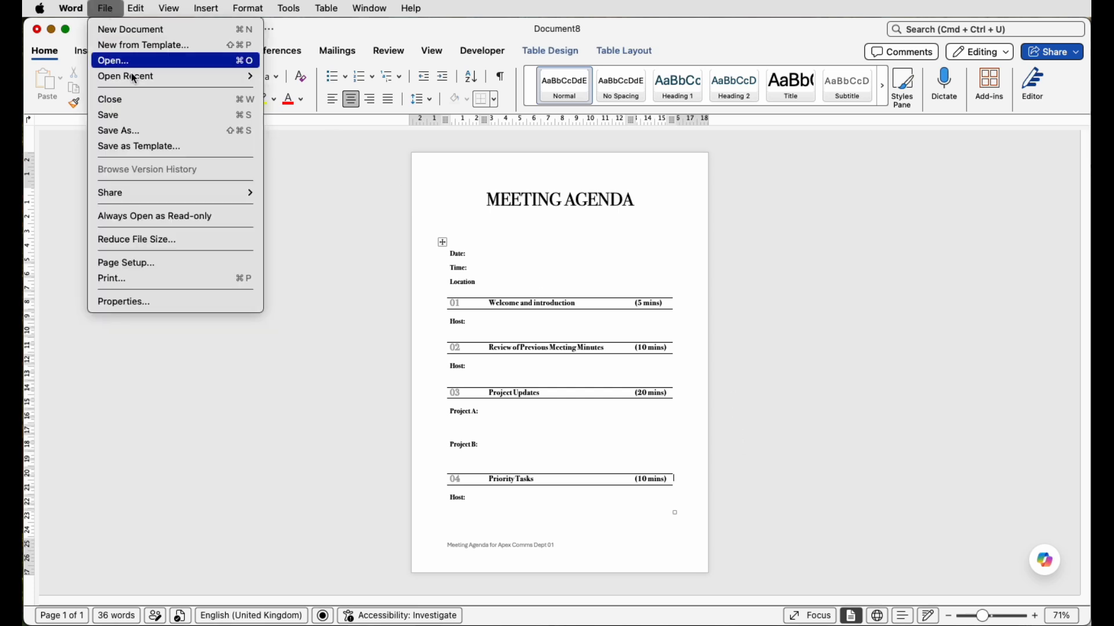
click(145, 148)
key(super+s)
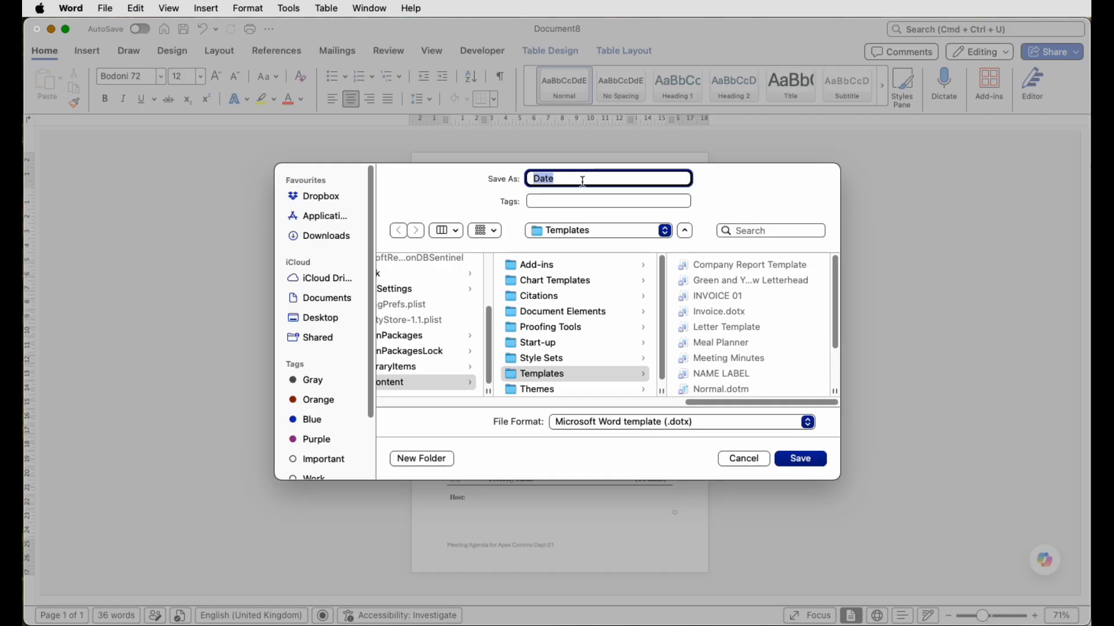
key(BackSpace)
text(Meeting Agenda Template)
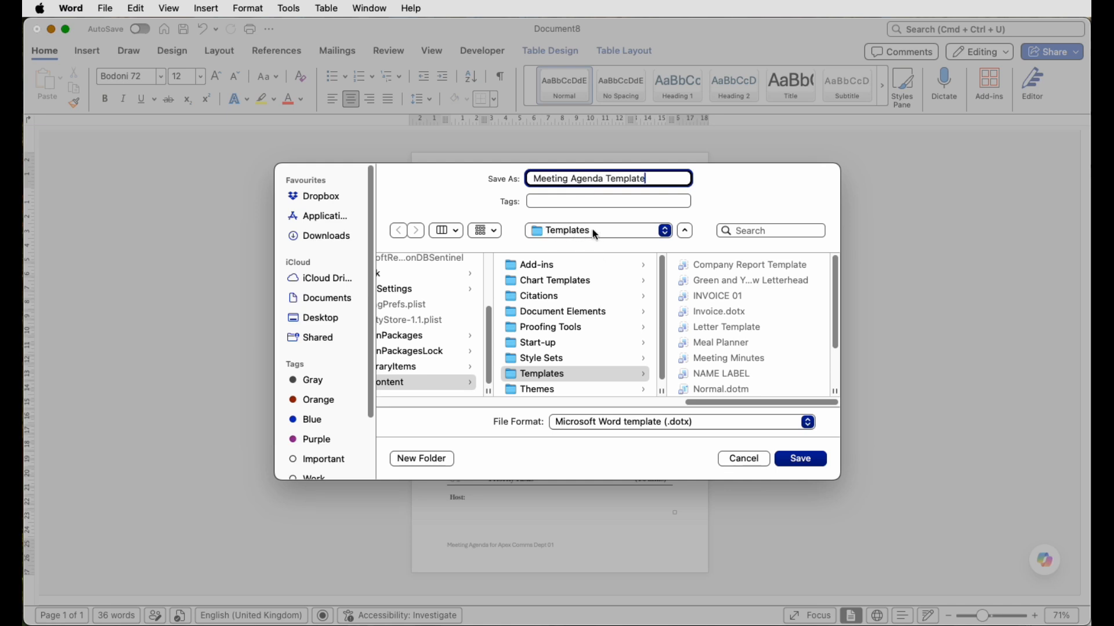
click(698, 423)
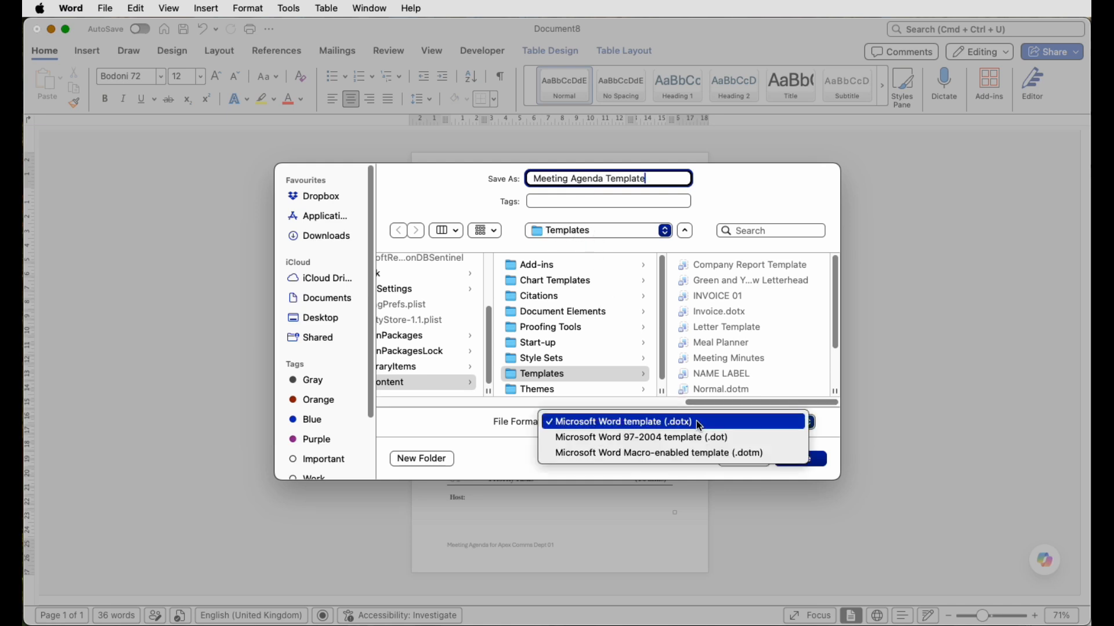
click(706, 420)
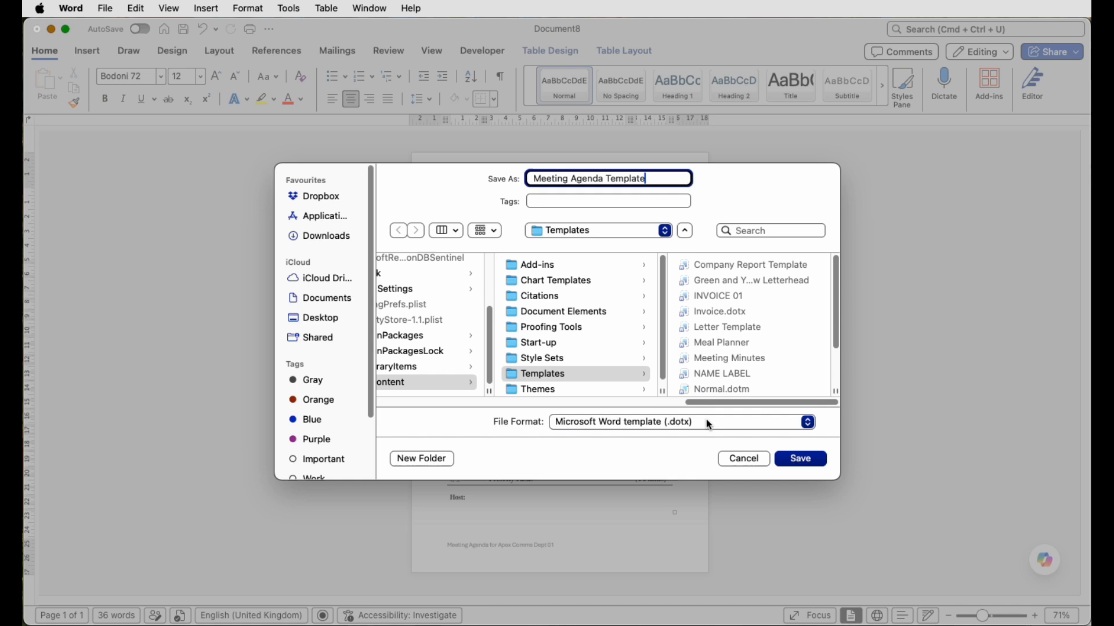
click(800, 460)
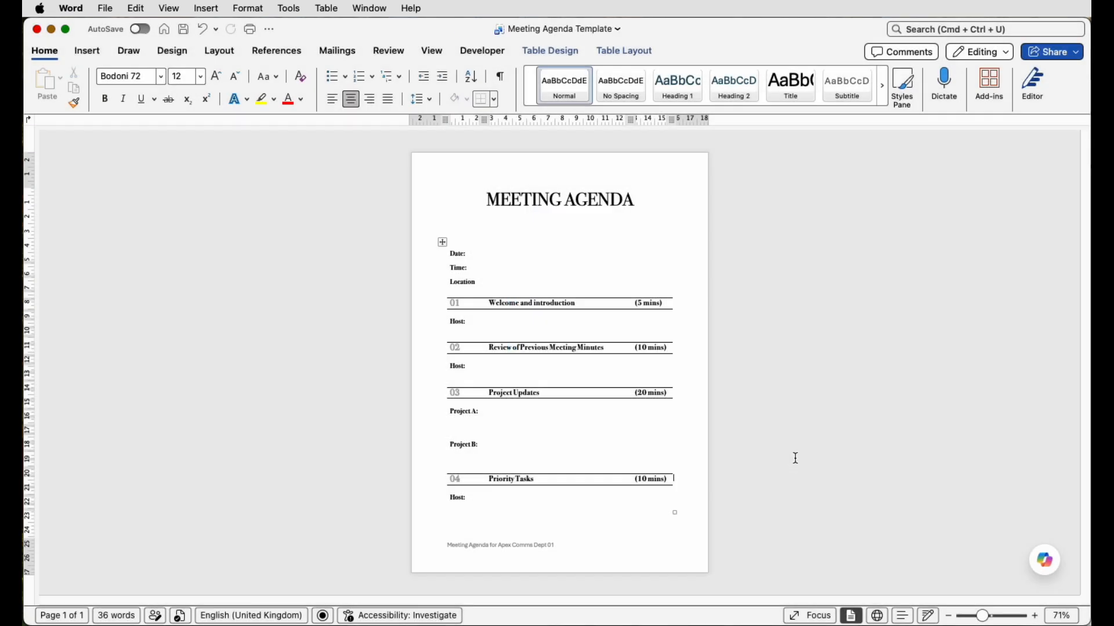
- Create a new document from the unfilled Meeting Agenda Template among the personal templates
click(165, 29)
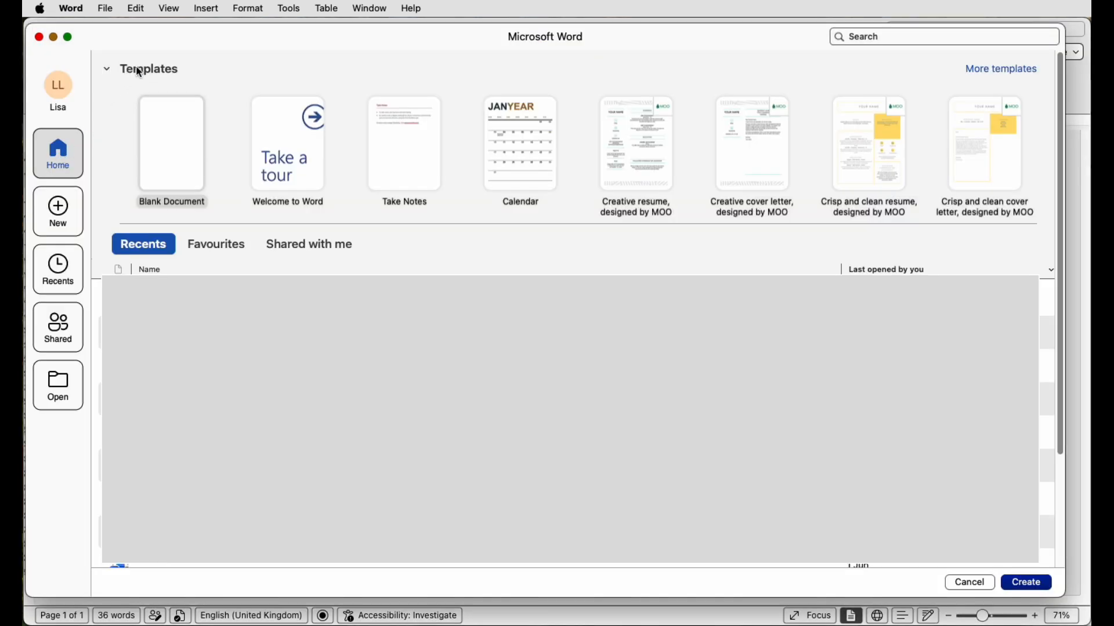
click(1016, 74)
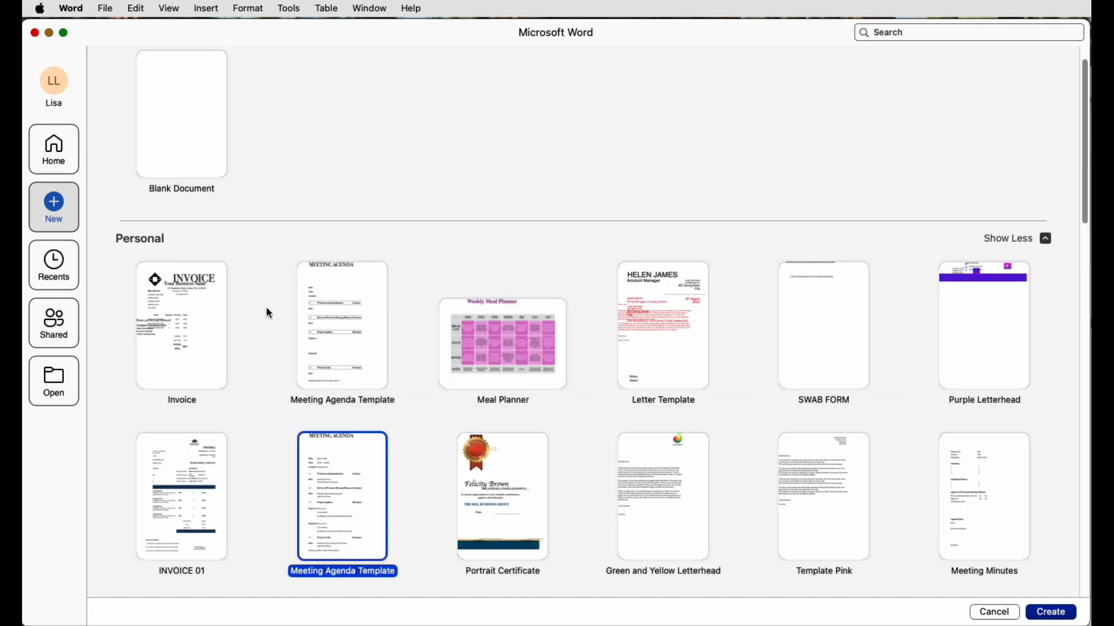
click(335, 341)
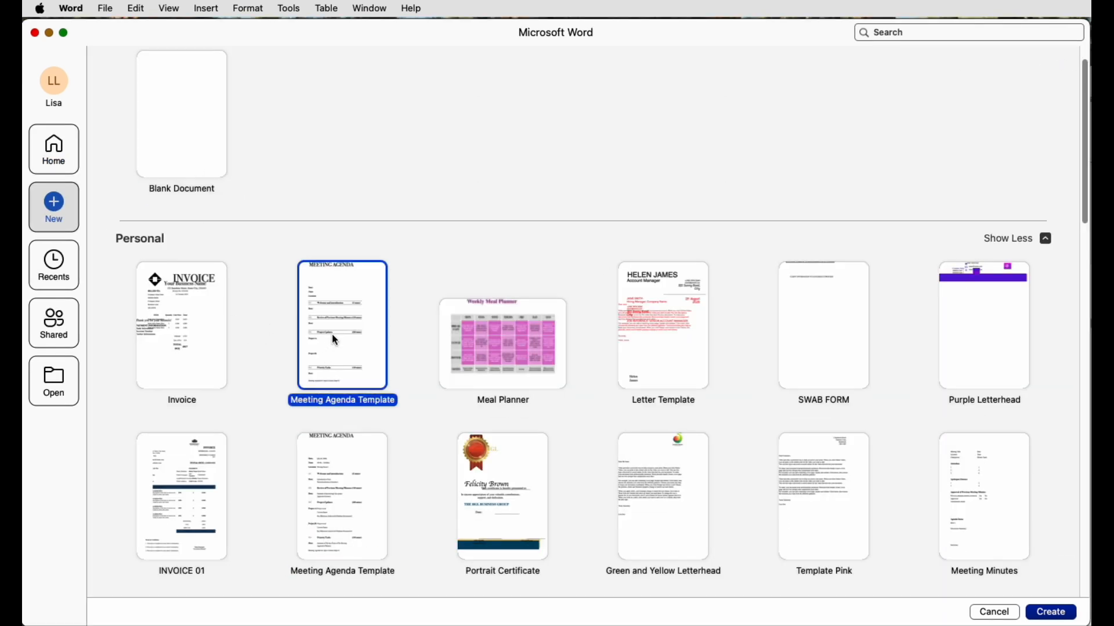
click(1054, 613)
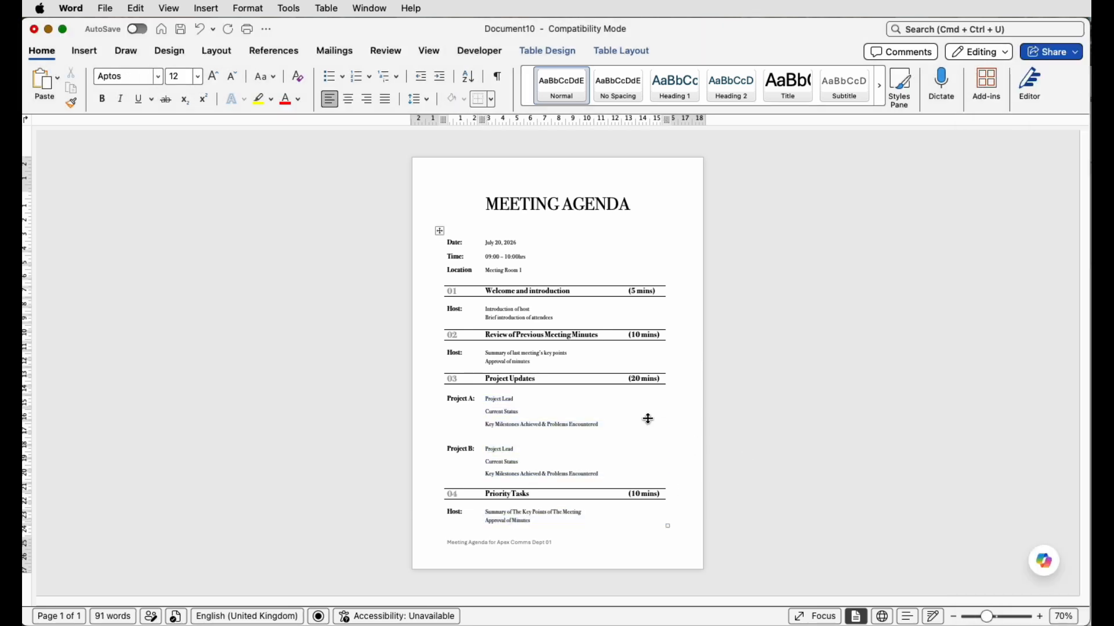
- Save the filled-in agenda as a Word Document (.docx) named July 2026 in the Patreon folder on the Desktop
click(989, 619)
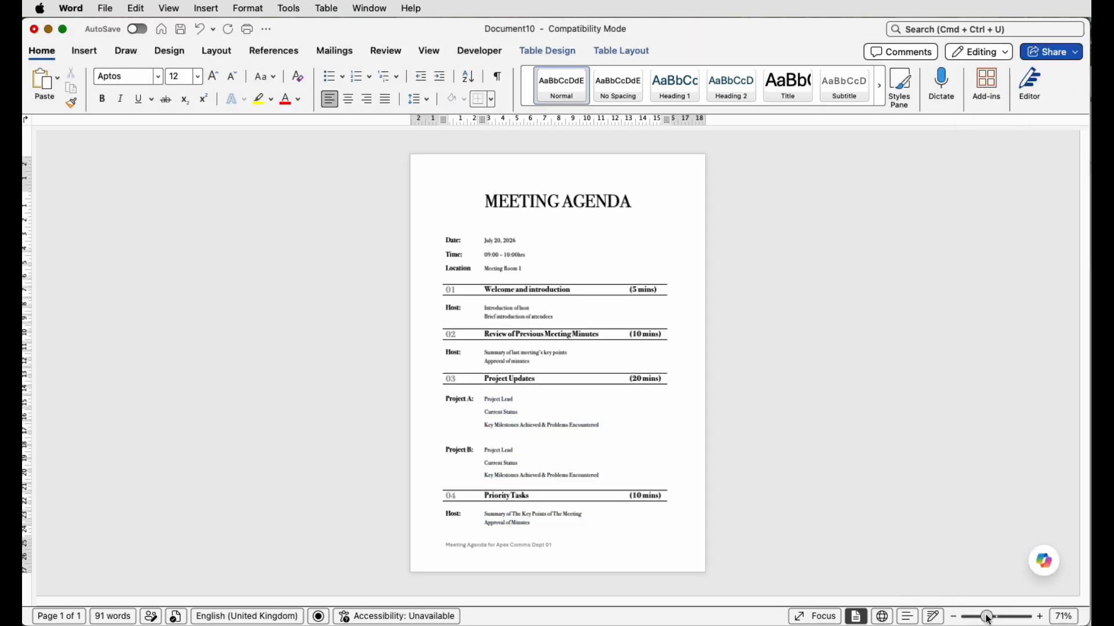
drag(989, 619, 997, 617)
scroll(824, 446, down, 1)
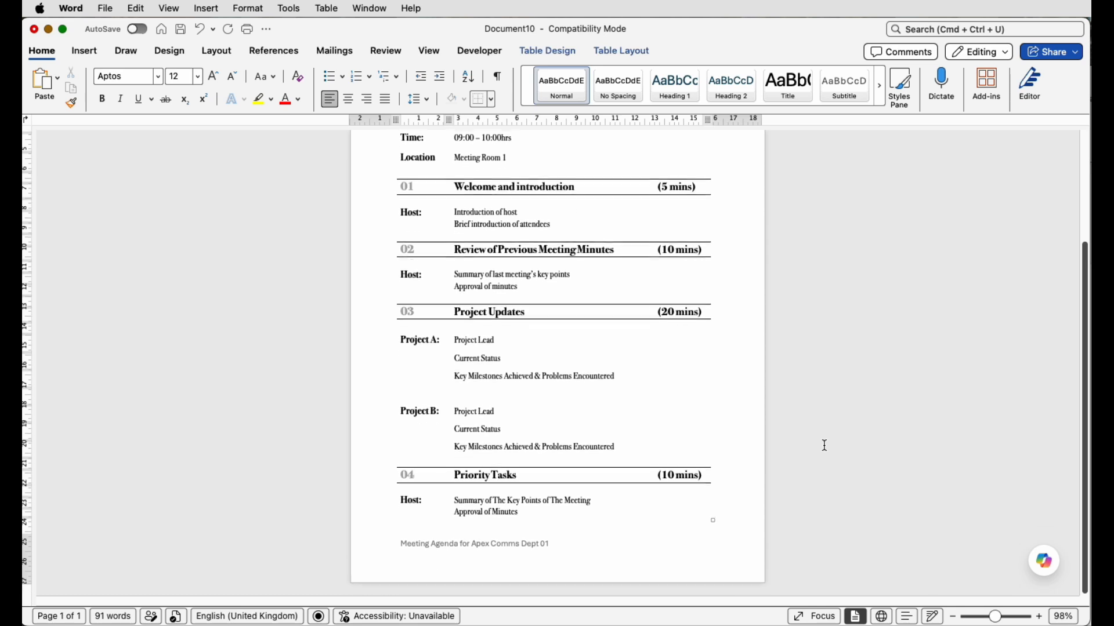
scroll(825, 445, up, 3)
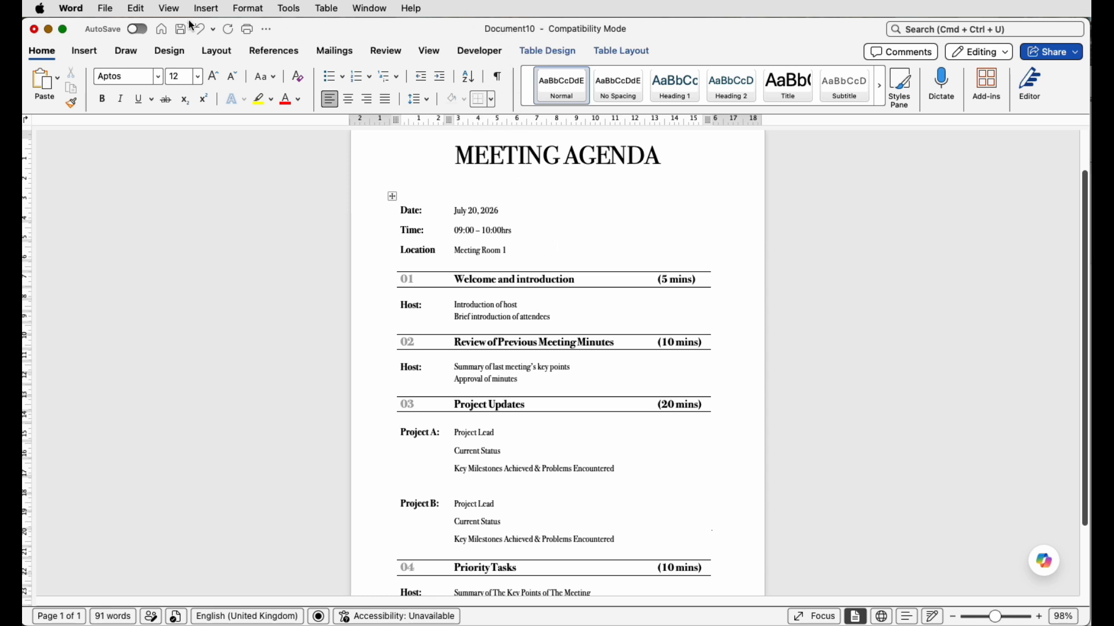
click(102, 10)
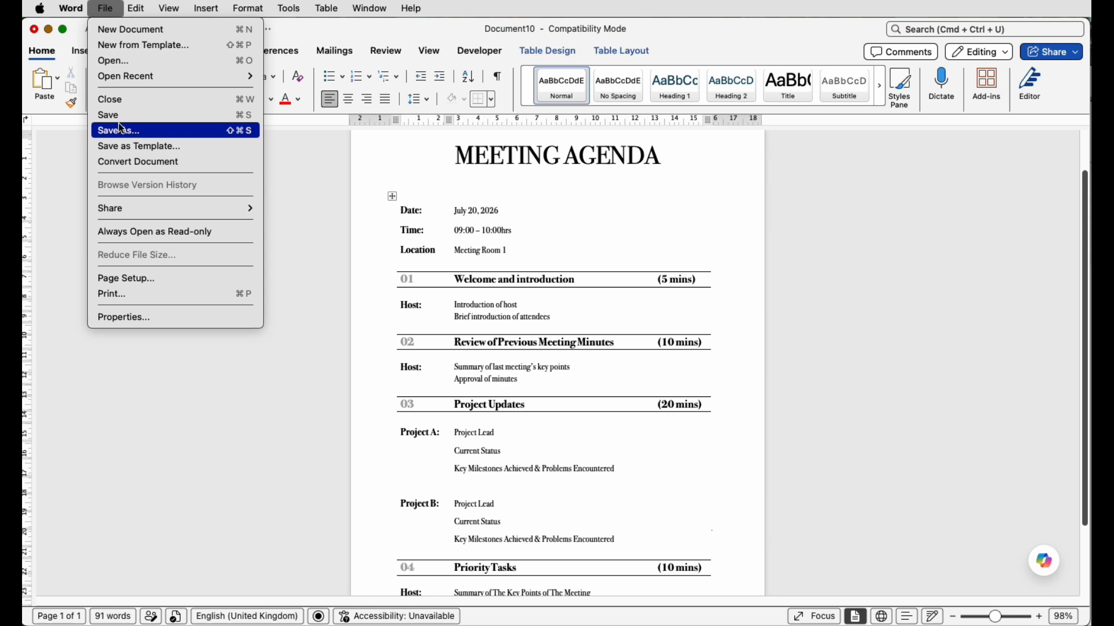
key(Escape)
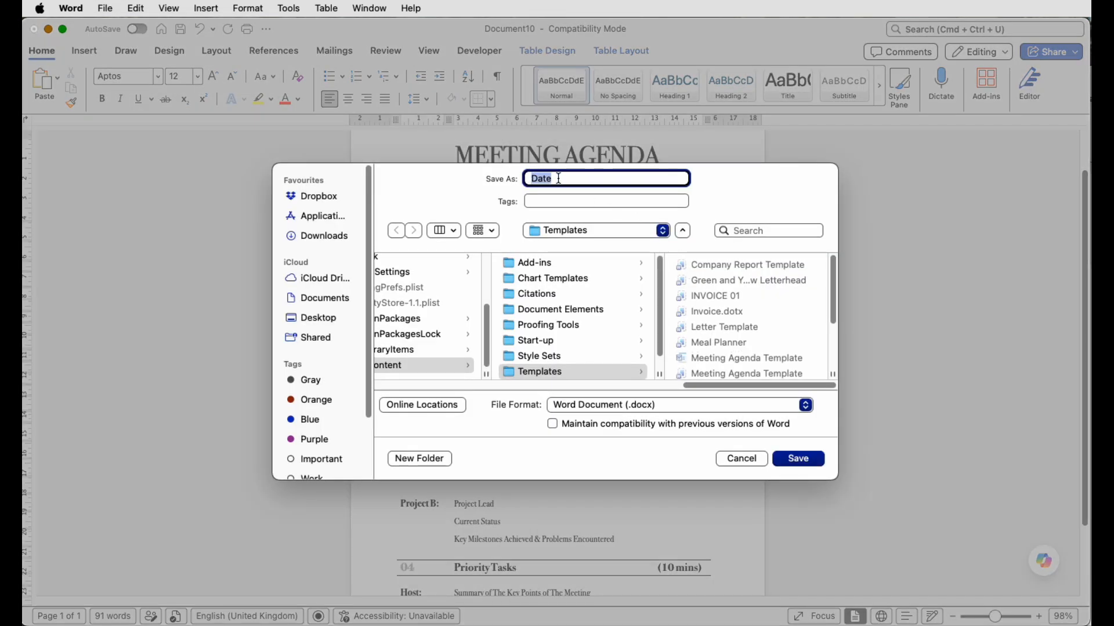
text(July 2026)
click(325, 318)
click(415, 359)
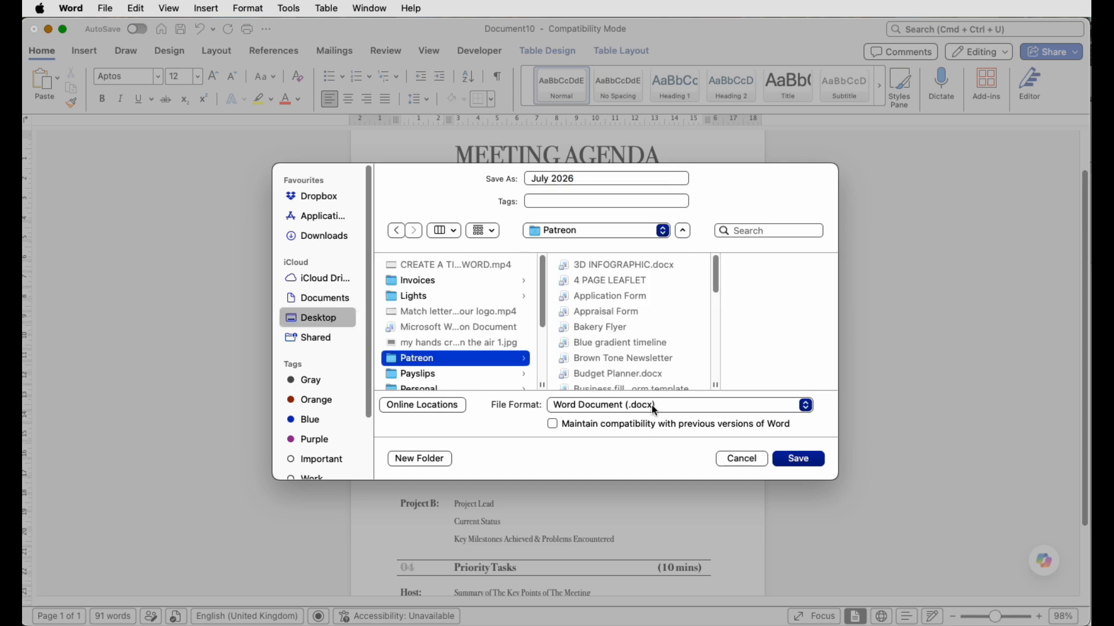
click(801, 459)
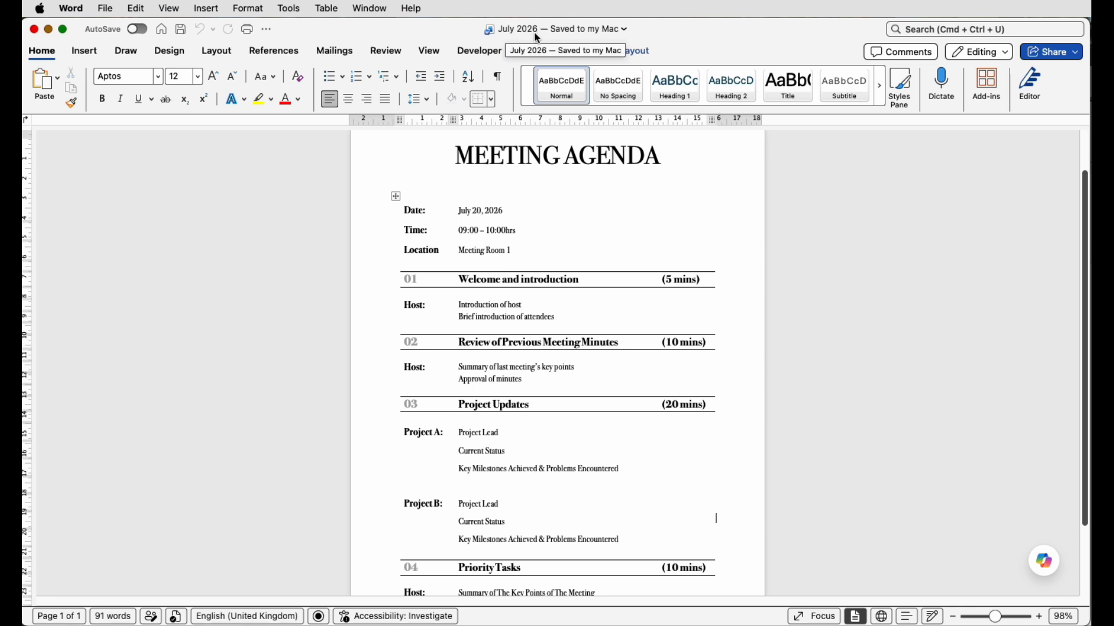
- Go back to the personal templates and choose the unfilled Meeting Agenda Template for another agenda
click(163, 30)
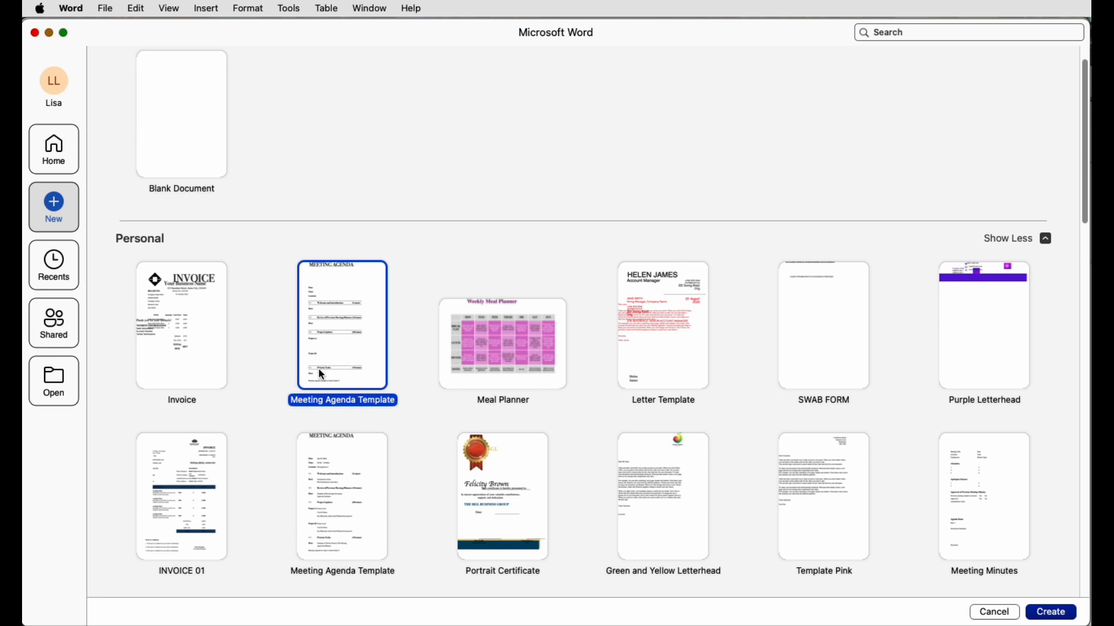
double_click(357, 304)
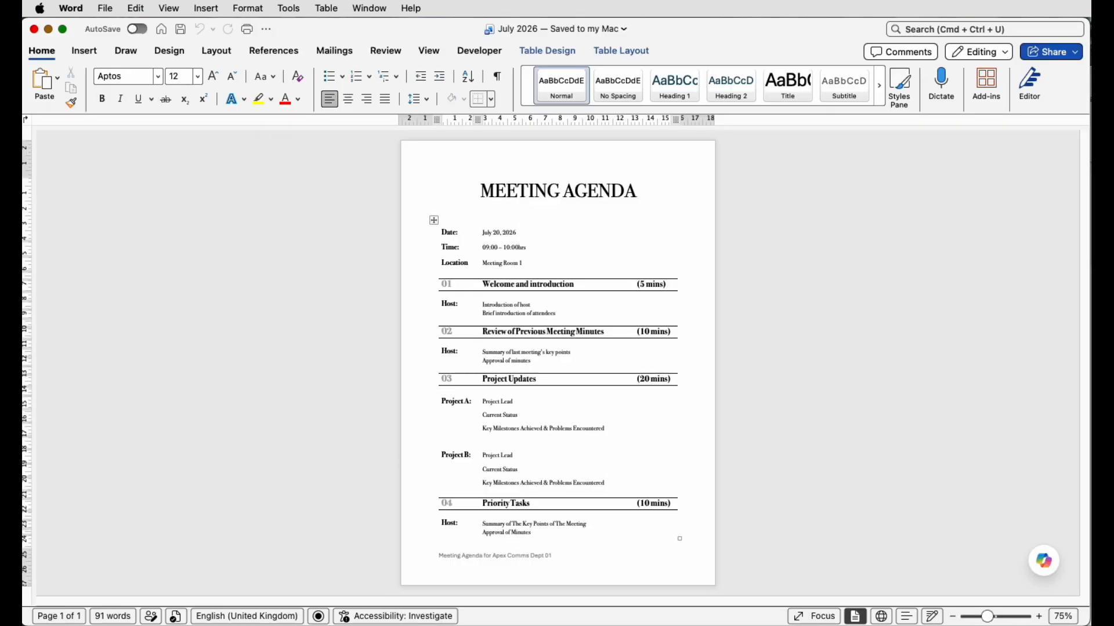